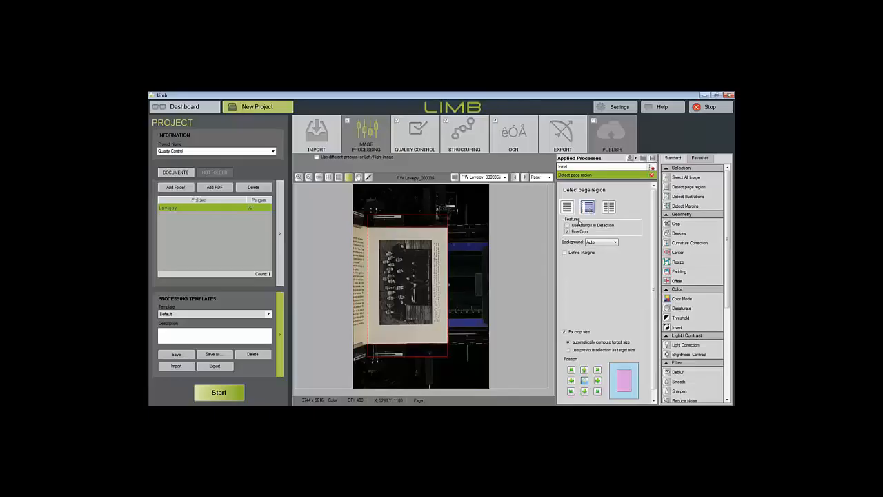
Step: Enable clamp use and defined margins for the page region detection, setting the margins to -3 mm
{"action": "left_click", "coordinate": [564, 253]}
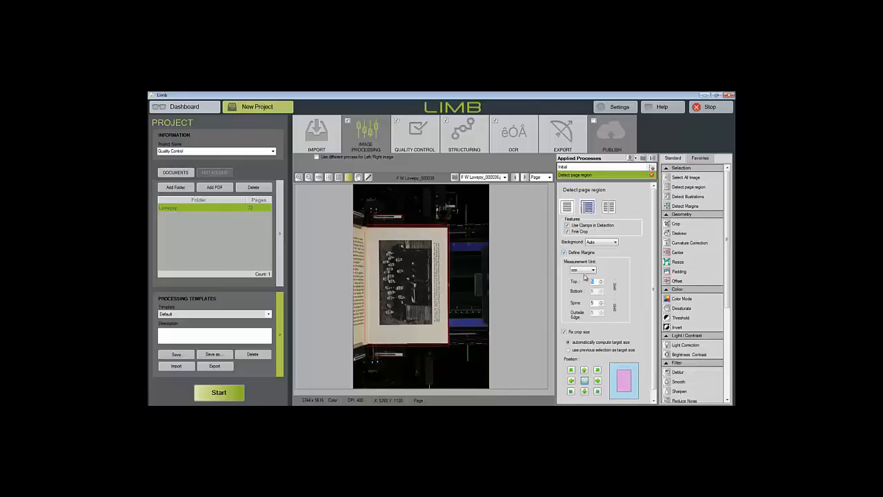
{"action": "double_click", "coordinate": [595, 303]}
{"action": "type", "text": "-3"}
{"action": "key", "text": "Return"}
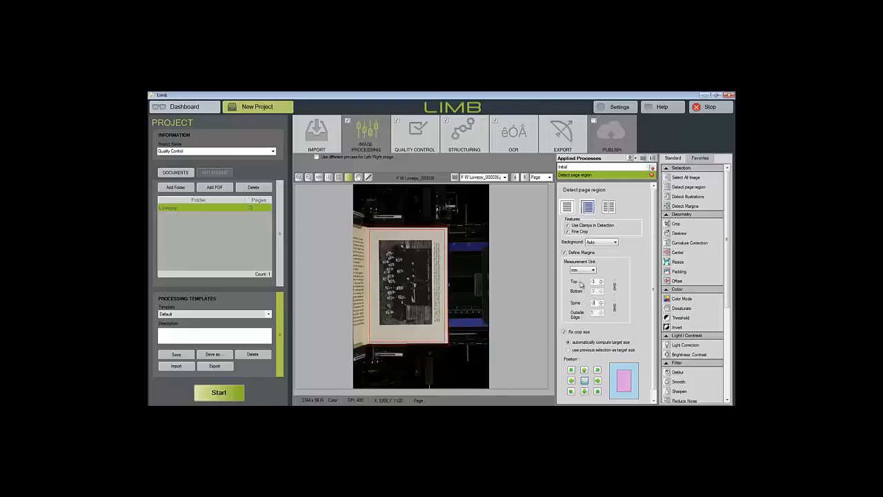
Step: Add Deskew and Crop processes after the page region detection, deskewing by text lines
{"action": "left_click", "coordinate": [668, 235]}
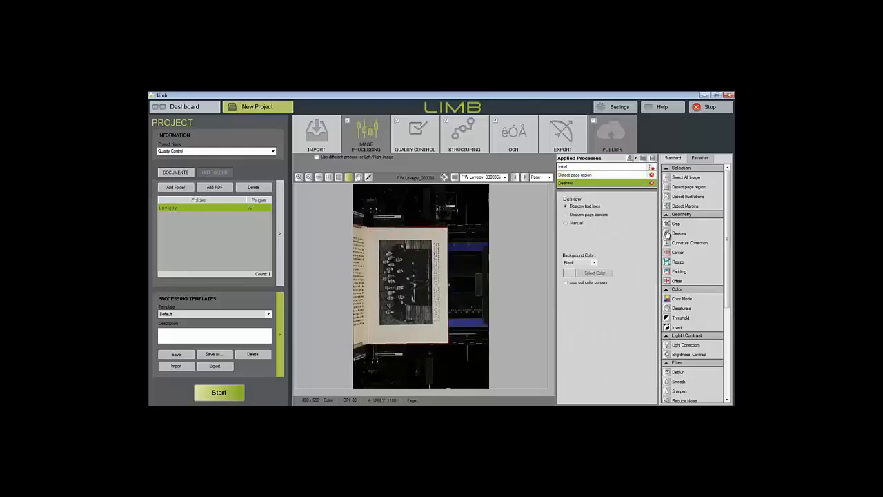
{"action": "left_click", "coordinate": [667, 223]}
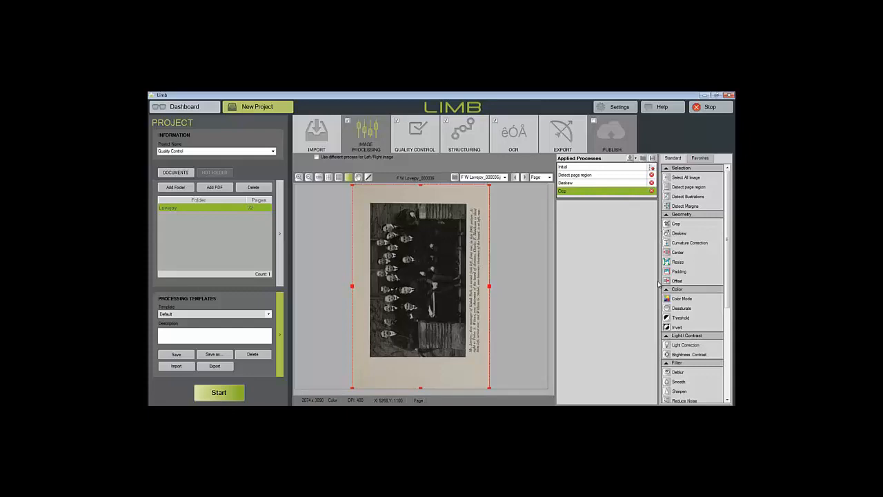
Step: Add illustration detection and an automatic Threshold applied only outside the detected illustrations
{"action": "left_click", "coordinate": [671, 196]}
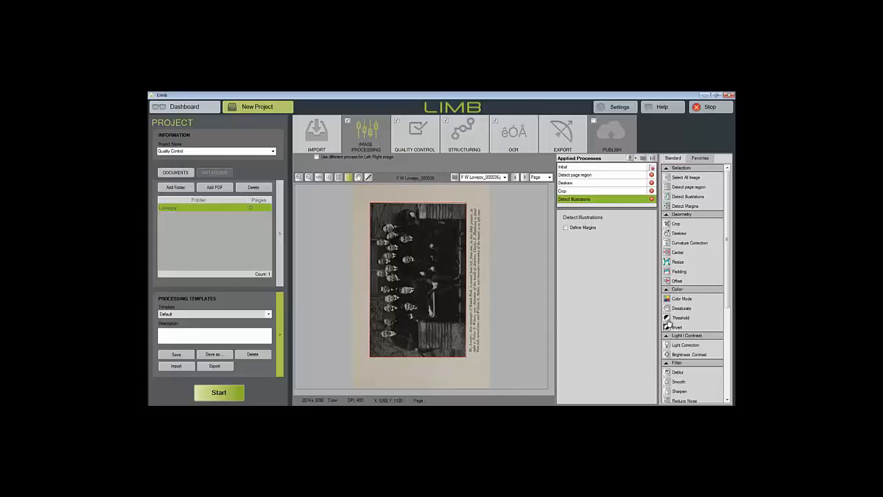
{"action": "left_click", "coordinate": [674, 319]}
{"action": "left_click", "coordinate": [598, 234]}
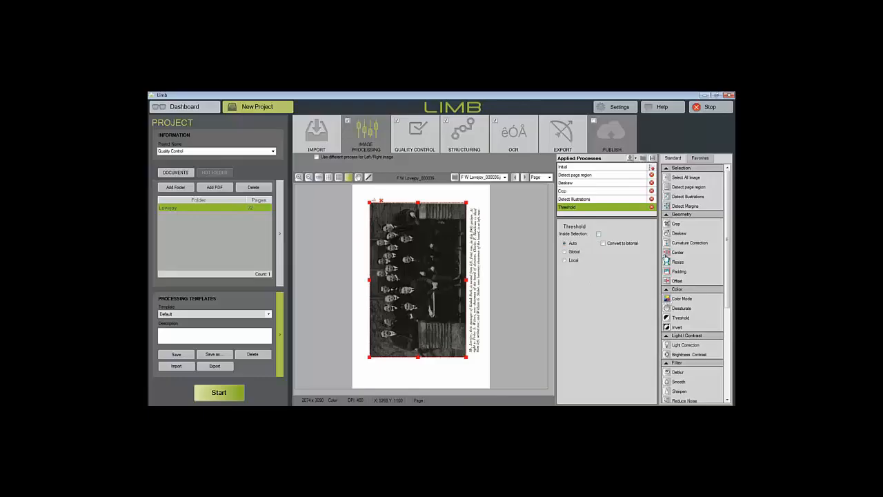
Step: Add a Center process and a Color Mode process using Gray Scale (8 bits)
{"action": "left_click", "coordinate": [668, 254]}
{"action": "left_click", "coordinate": [668, 299]}
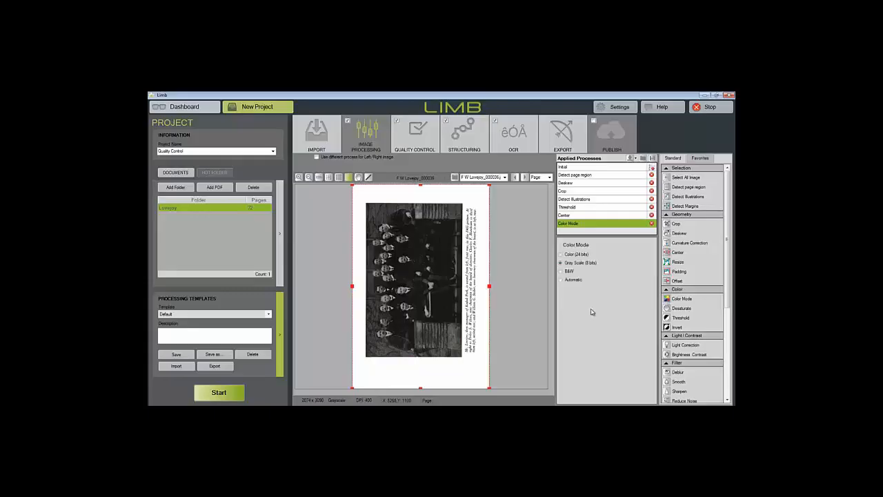
Step: Activate quality control sampling in ISO mode and toggle the document validation option
{"action": "left_click", "coordinate": [415, 141]}
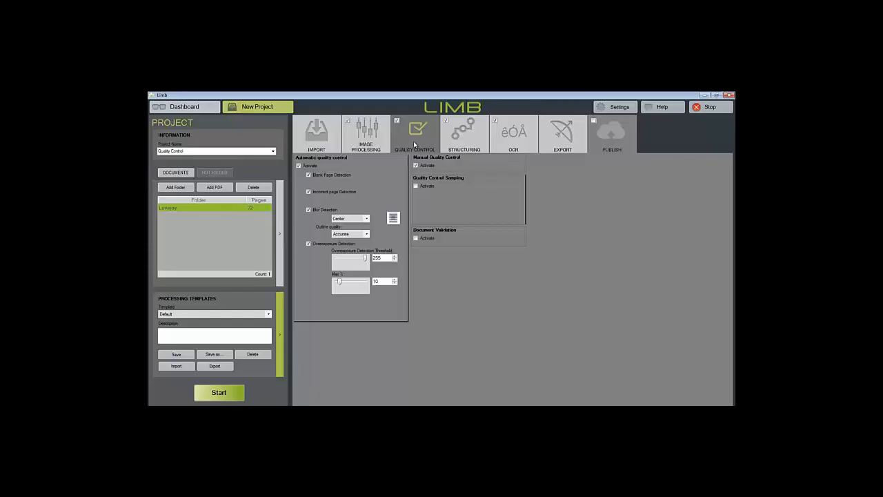
{"action": "left_click", "coordinate": [415, 186]}
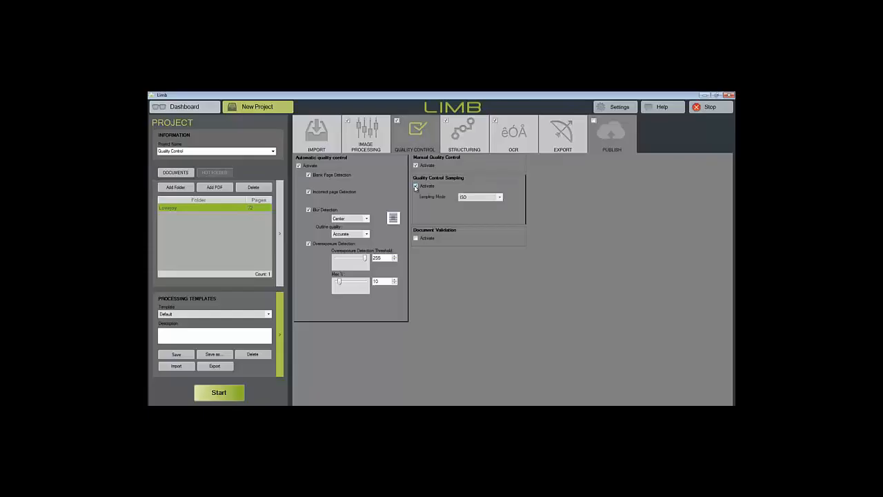
{"action": "left_click", "coordinate": [499, 197]}
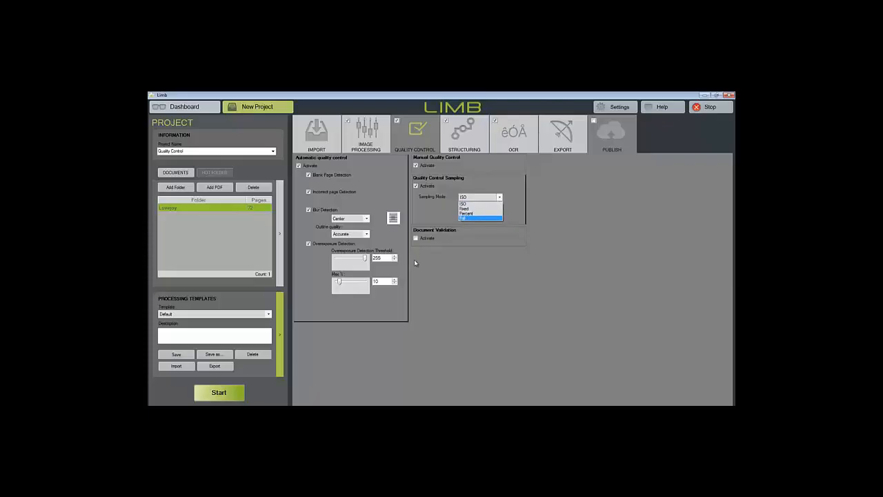
{"action": "left_click", "coordinate": [417, 257]}
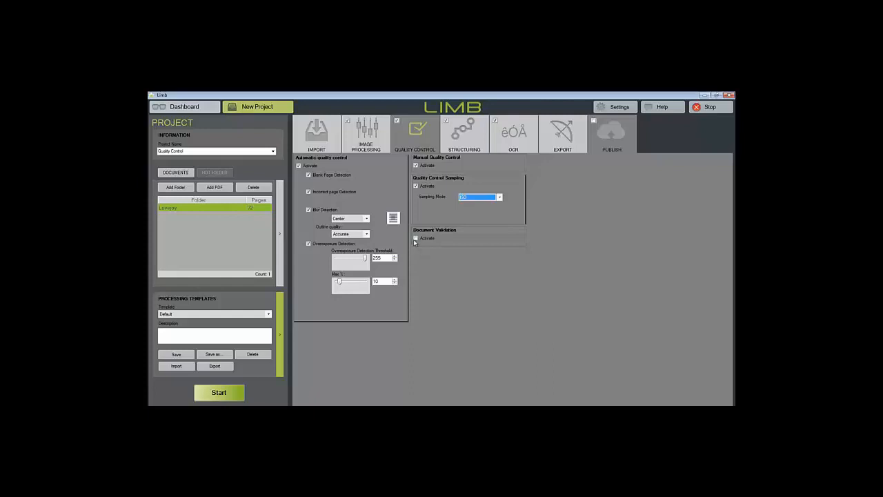
{"action": "left_click", "coordinate": [416, 239]}
Step: Start processing the project and open its Lovejoy document for manual quality control
{"action": "left_click", "coordinate": [220, 393]}
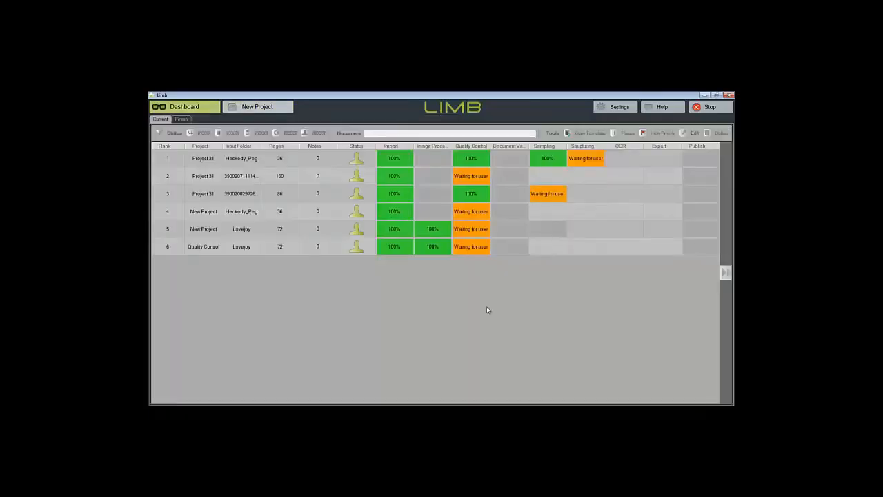
{"action": "left_click", "coordinate": [476, 248]}
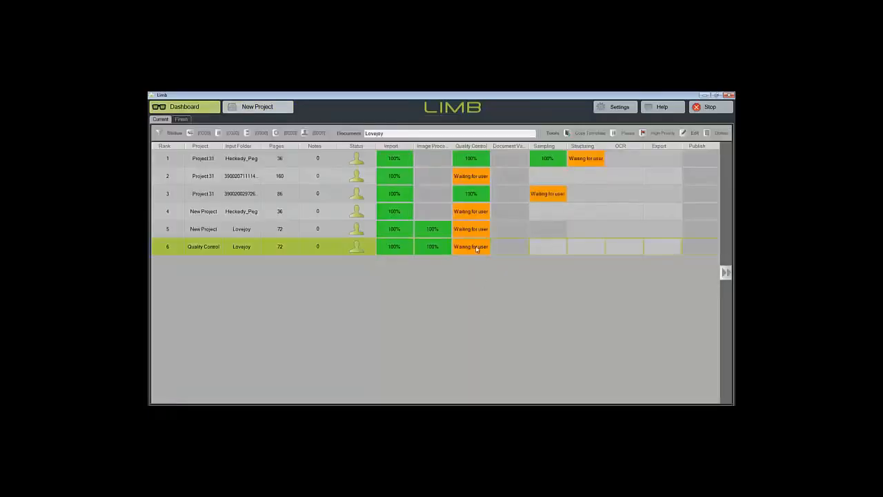
{"action": "double_click", "coordinate": [476, 247]}
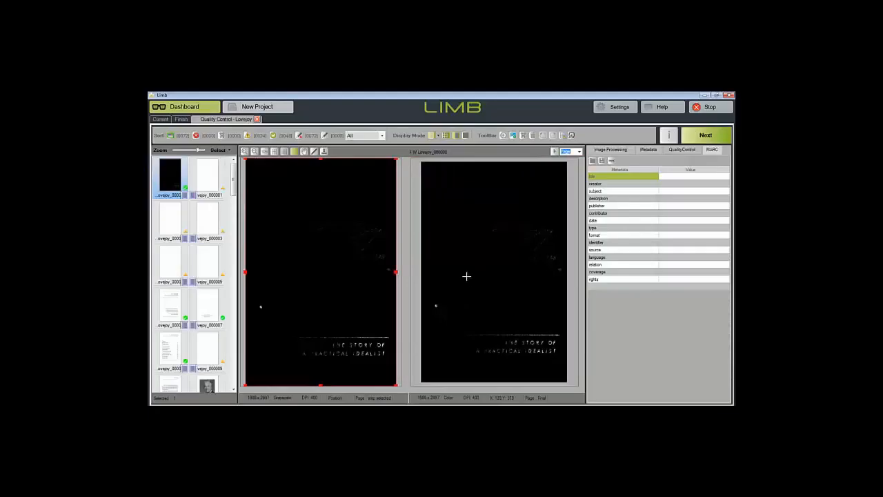
Step: Show the document's image processing steps and filter the pages by the Blank Page defect
{"action": "left_click", "coordinate": [603, 151]}
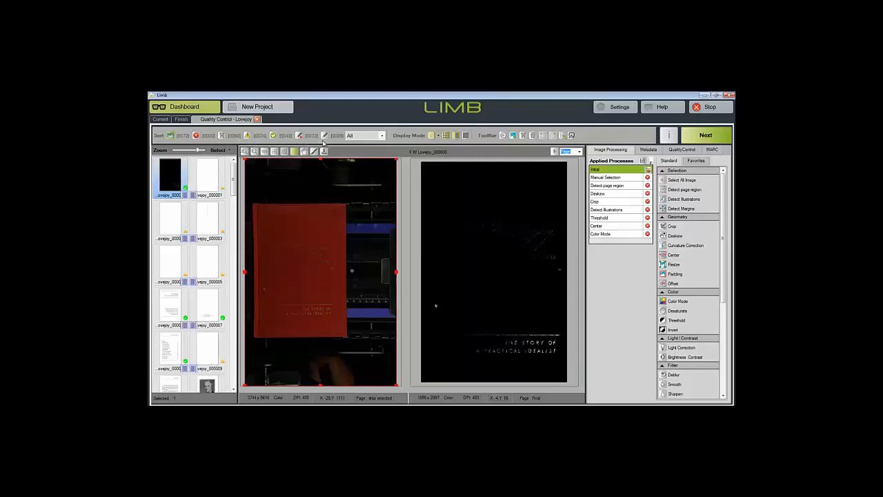
{"action": "left_click", "coordinate": [382, 136]}
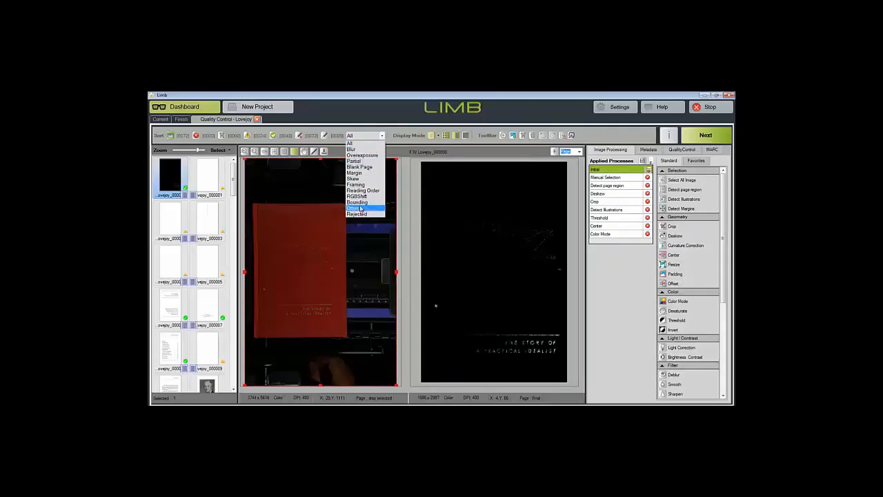
{"action": "left_click", "coordinate": [371, 171]}
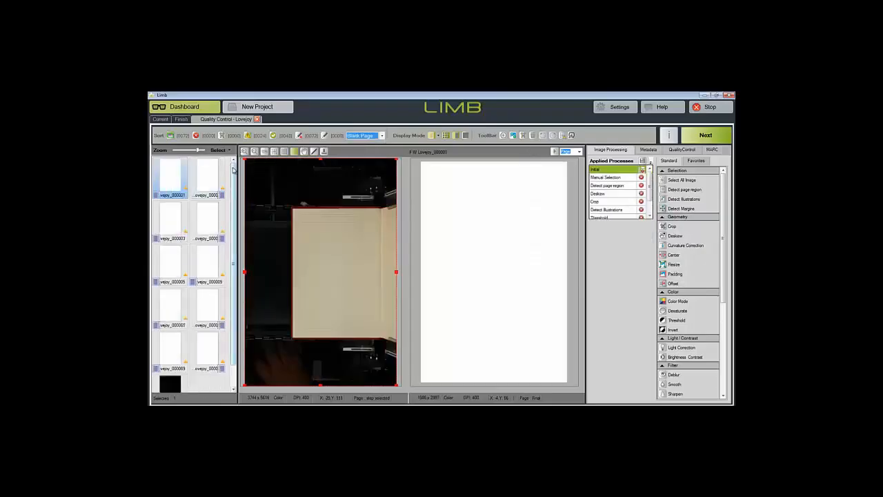
Step: Remove the Blank Page defect flag from the black back cover, the last page in the filtered list
{"action": "mouse_move", "coordinate": [232, 173]}
{"action": "left_mouse_down"}
{"action": "mouse_move", "coordinate": [234, 200]}
{"action": "mouse_move", "coordinate": [234, 181]}
{"action": "left_mouse_up"}
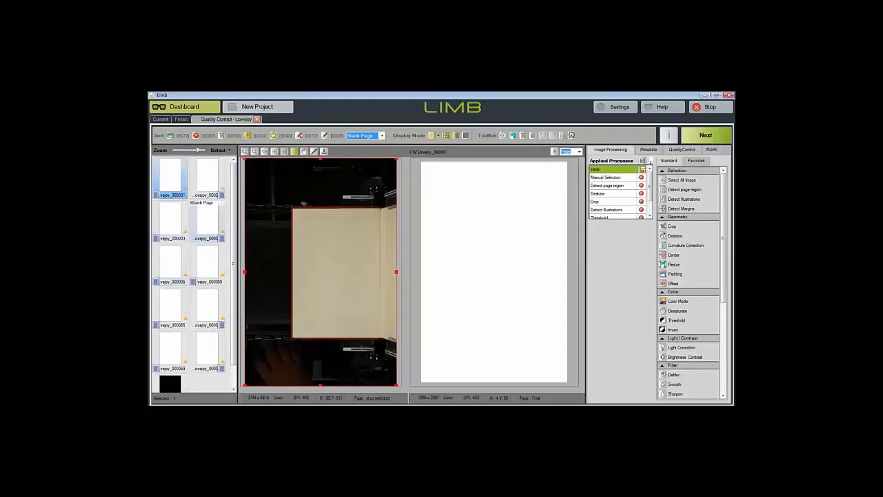
{"action": "left_click", "coordinate": [175, 387]}
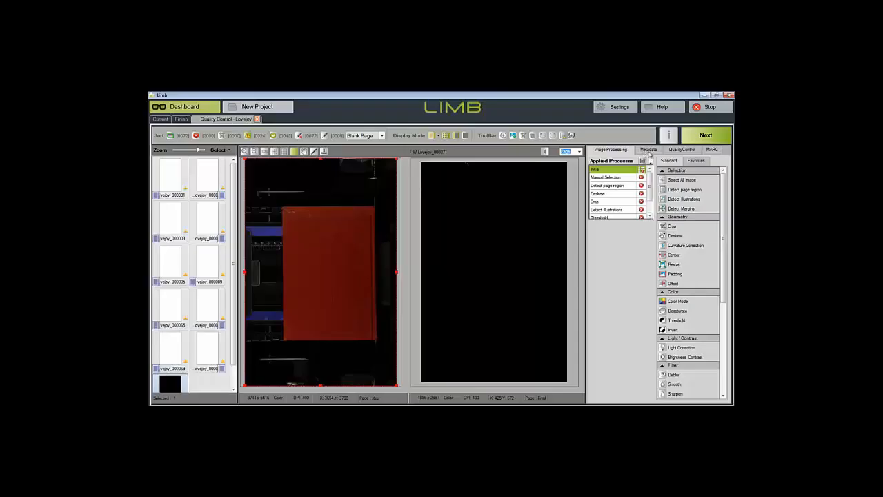
{"action": "left_click", "coordinate": [688, 151]}
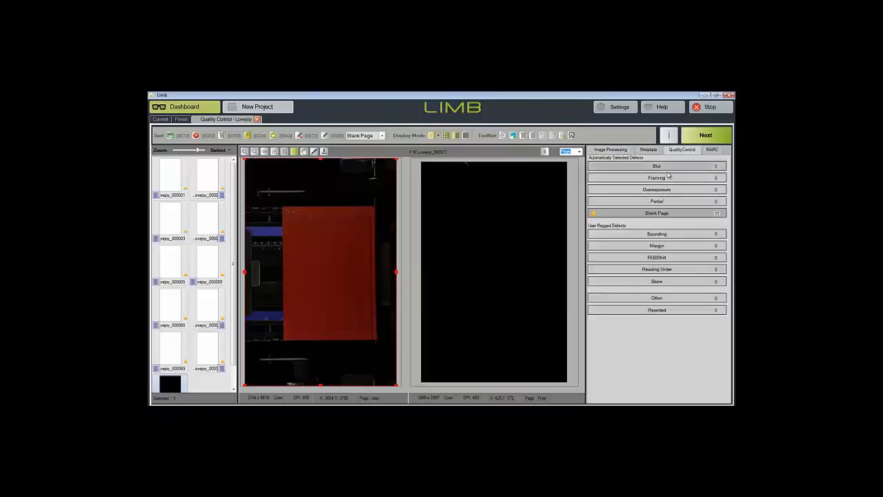
{"action": "left_click", "coordinate": [656, 214]}
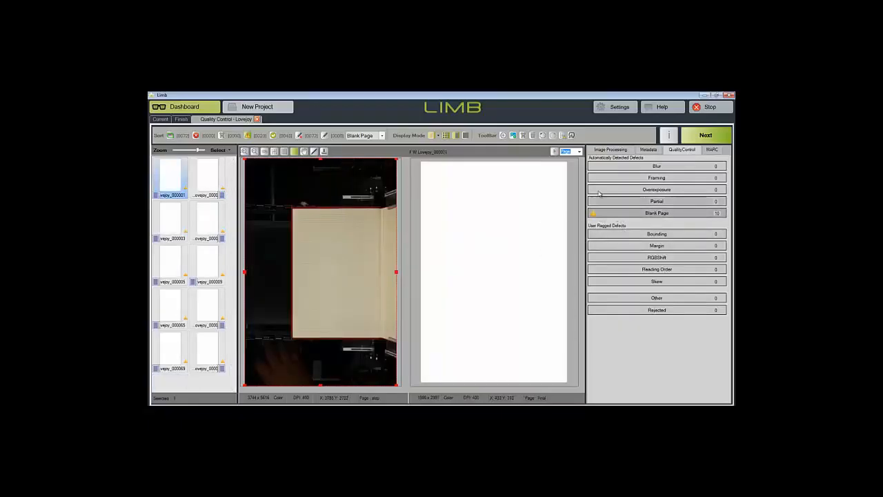
Step: List all pages again alongside the image processing steps and slightly widen the thumbnail area
{"action": "left_click", "coordinate": [603, 150]}
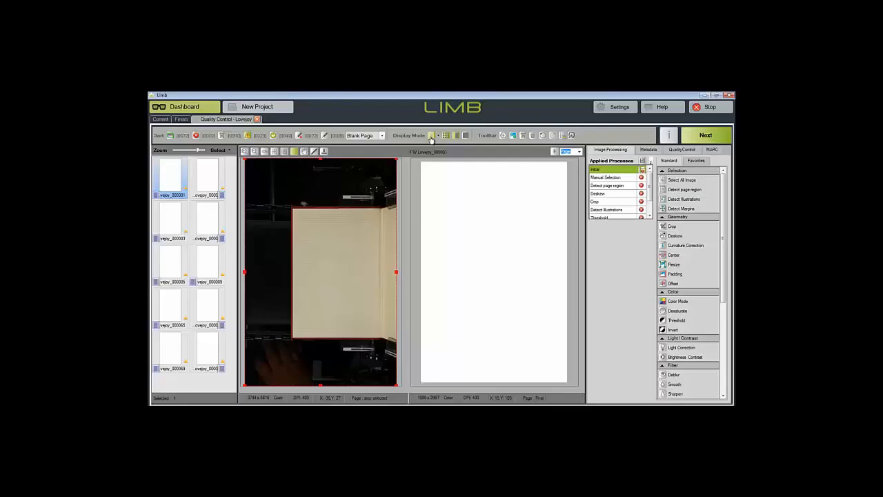
{"action": "left_click", "coordinate": [170, 137]}
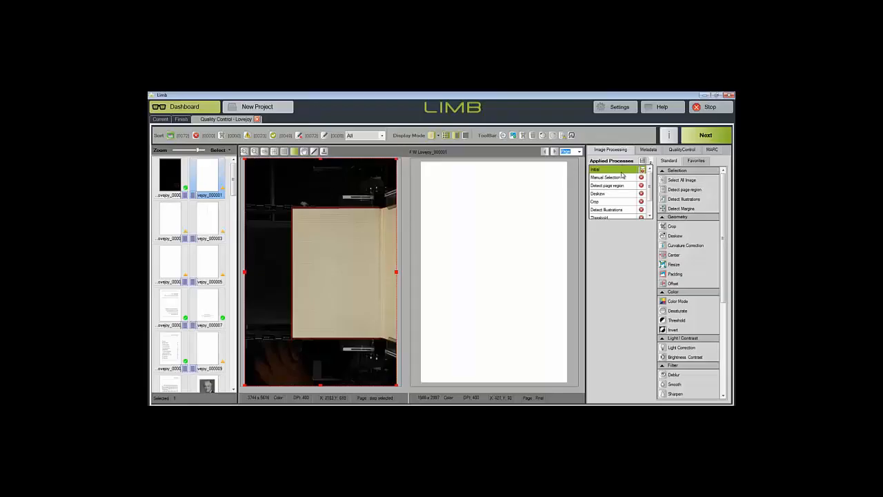
{"action": "left_click_drag", "start_coordinate": [245, 247], "coordinate": [249, 246]}
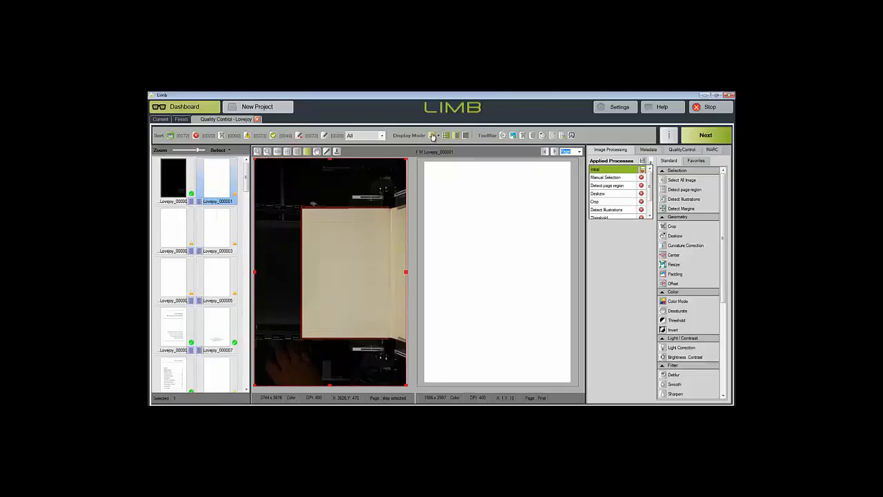
Step: Switch the display to 3 viewers and preview the Detect Illustrations step of the current page
{"action": "left_click", "coordinate": [439, 137]}
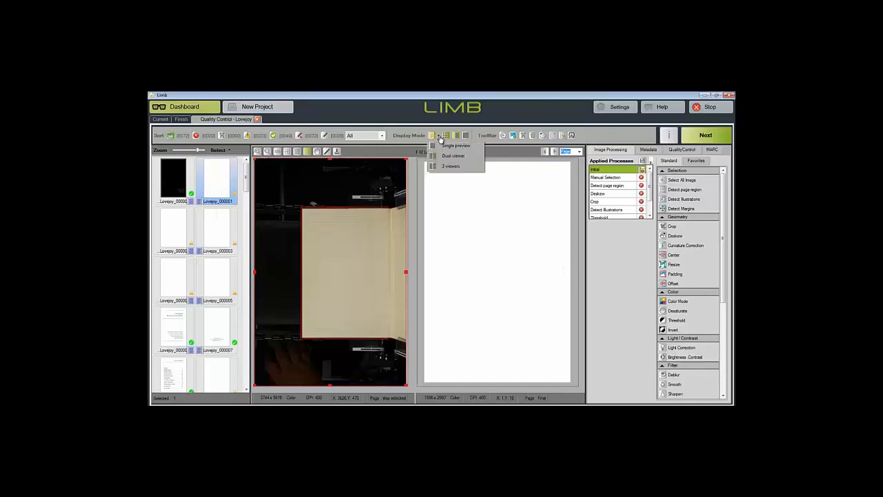
{"action": "left_click", "coordinate": [440, 166]}
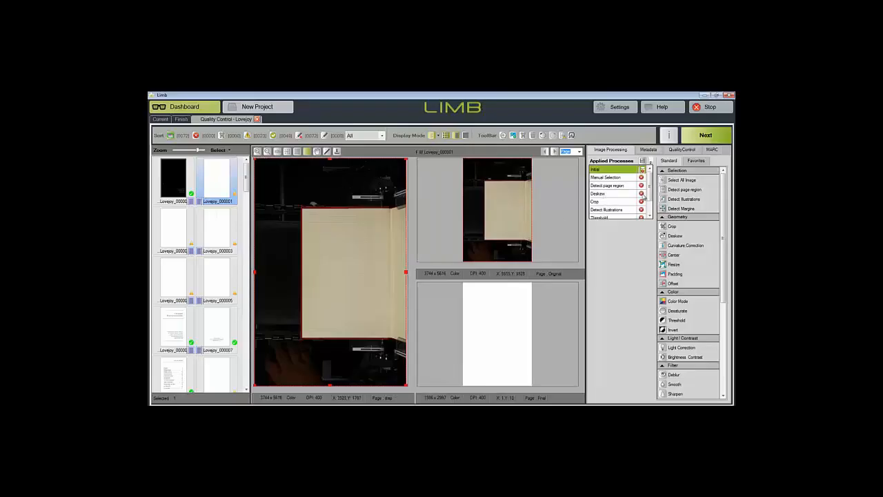
{"action": "left_click_drag", "start_coordinate": [651, 189], "coordinate": [650, 197]}
{"action": "left_click", "coordinate": [625, 193]}
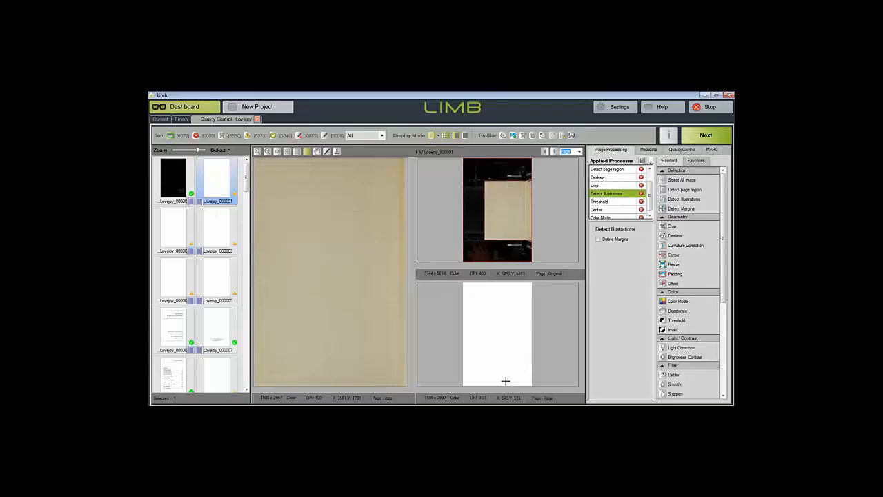
Step: Switch the display to Dual viewer and preview the page at the Threshold step
{"action": "left_click", "coordinate": [439, 136]}
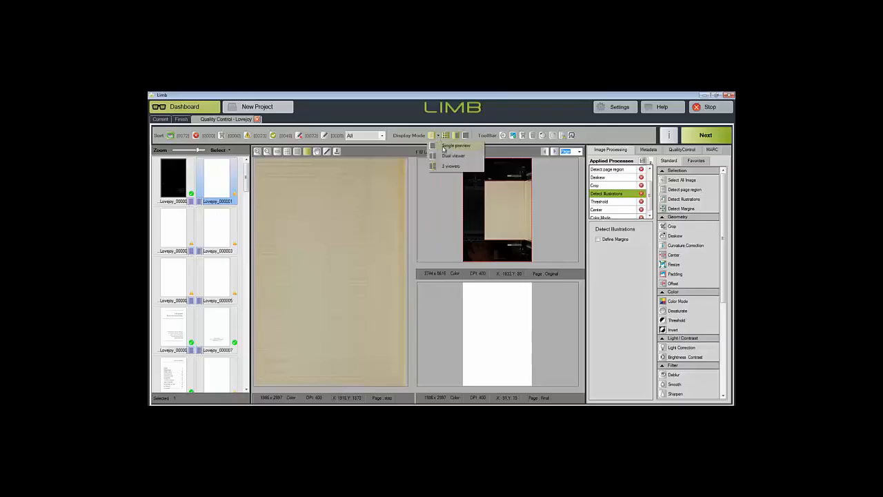
{"action": "left_click", "coordinate": [445, 157]}
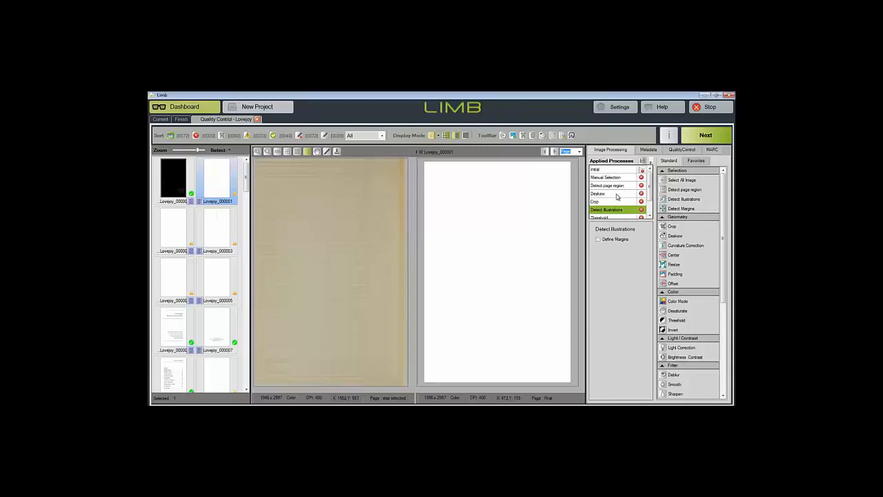
{"action": "left_click_drag", "start_coordinate": [650, 188], "coordinate": [650, 196]}
{"action": "left_click", "coordinate": [599, 211]}
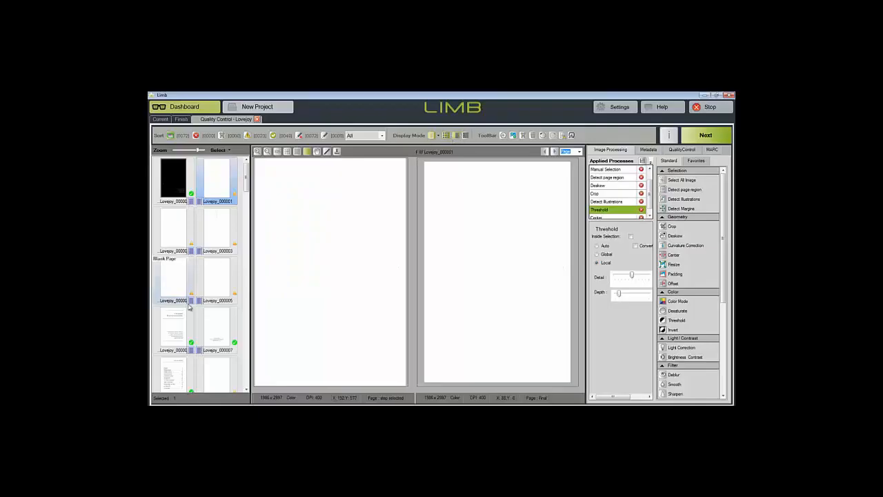
Step: Select the portrait page F W Lovejoy_000011 and display it in Single preview mode
{"action": "left_click_drag", "start_coordinate": [247, 181], "coordinate": [248, 210]}
{"action": "left_click", "coordinate": [220, 206]}
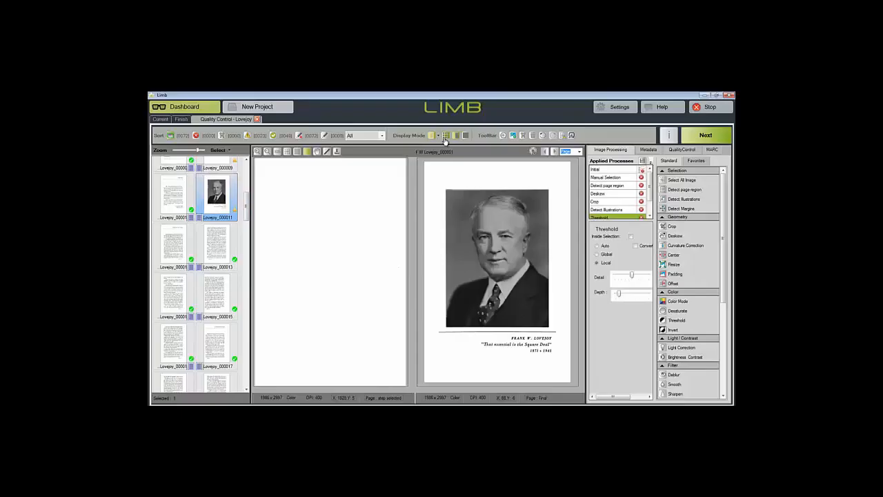
{"action": "left_click", "coordinate": [438, 136]}
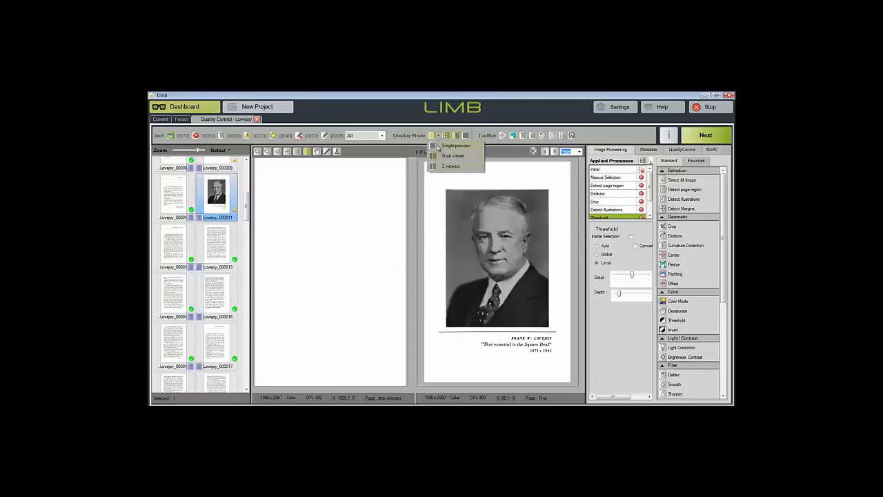
{"action": "left_click", "coordinate": [432, 147]}
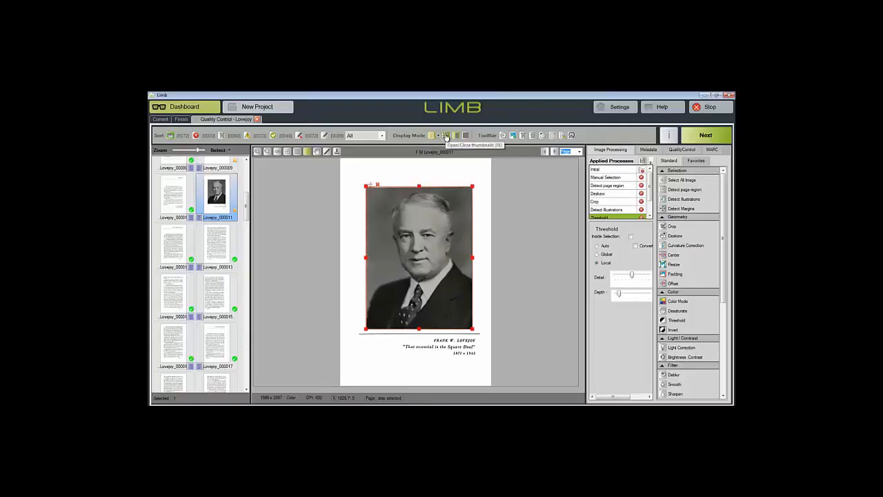
Step: Close and reopen the page thumbnails, and hide the processing steps to enlarge the page preview
{"action": "left_click", "coordinate": [446, 136]}
{"action": "left_click", "coordinate": [445, 136]}
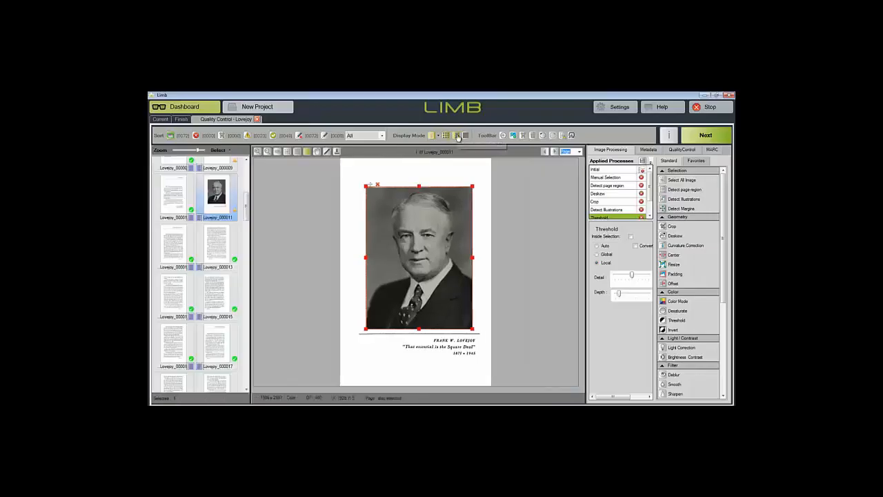
{"action": "left_click", "coordinate": [456, 136]}
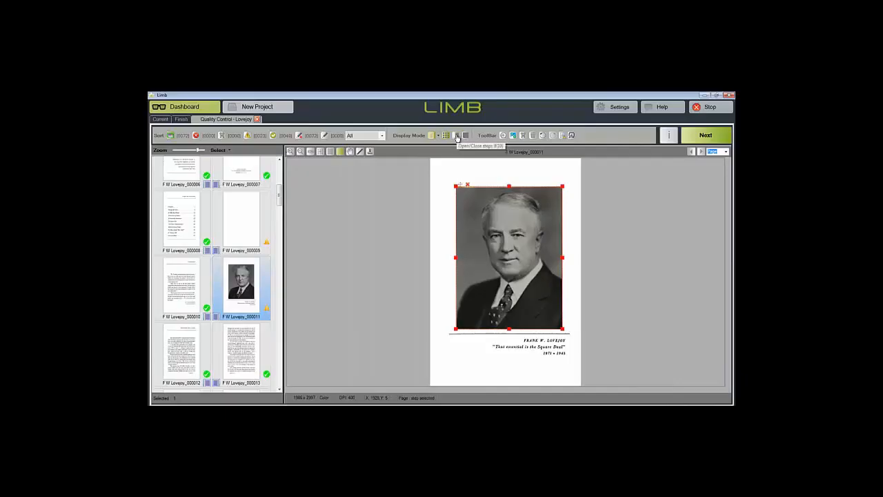
Step: Reopen the processing steps, browse the page preview in full-screen mode and return to the normal view
{"action": "left_click", "coordinate": [457, 136]}
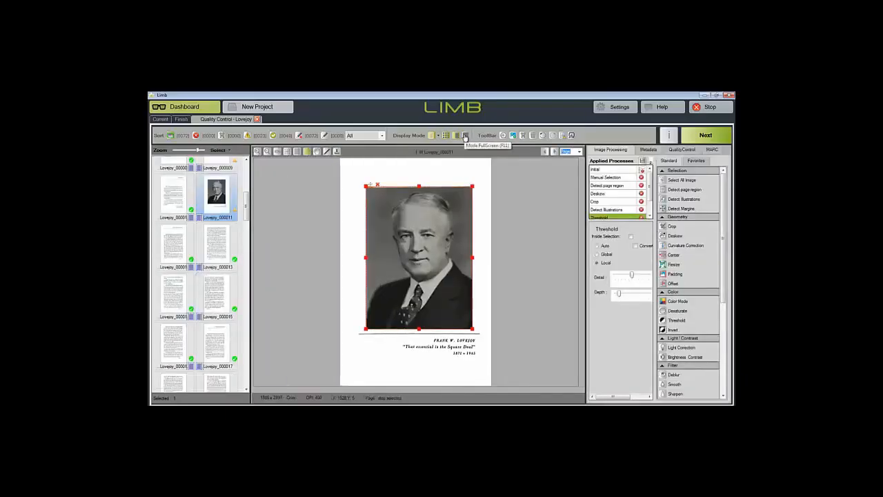
{"action": "left_click", "coordinate": [465, 136]}
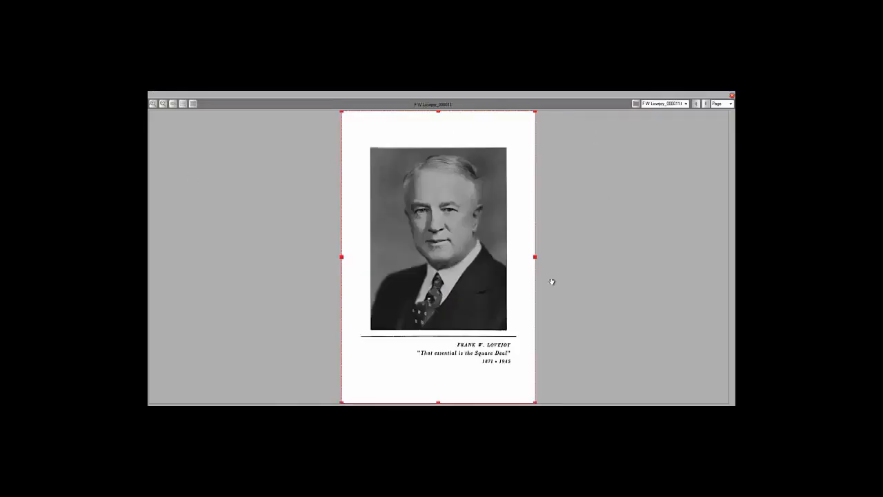
{"action": "left_click", "coordinate": [706, 104]}
{"action": "left_click", "coordinate": [706, 103]}
{"action": "left_click", "coordinate": [731, 97]}
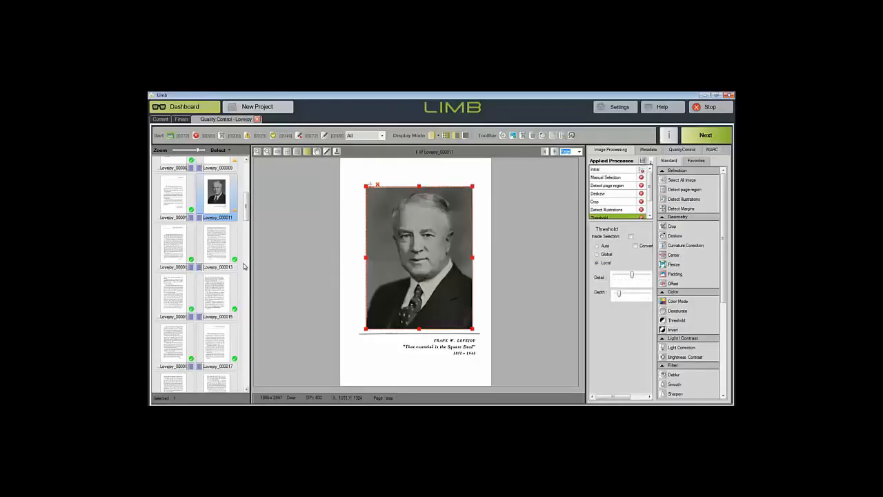
Step: Add the note "Demo QC" to the project's notes and close the notes window
{"action": "left_click_drag", "start_coordinate": [246, 216], "coordinate": [247, 168]}
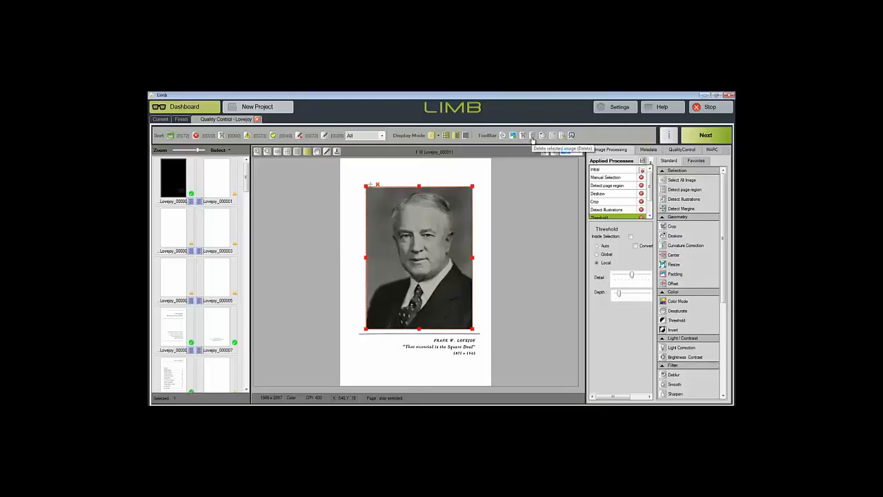
{"action": "left_click", "coordinate": [572, 136]}
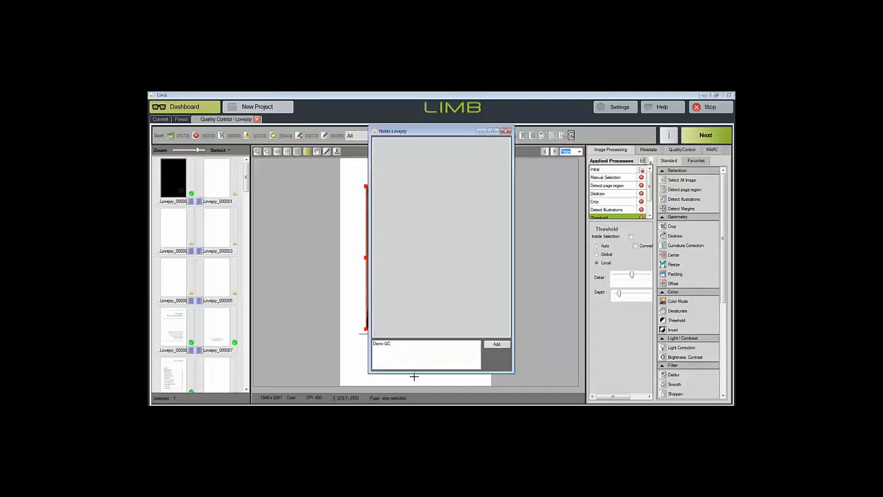
{"action": "left_click", "coordinate": [494, 346]}
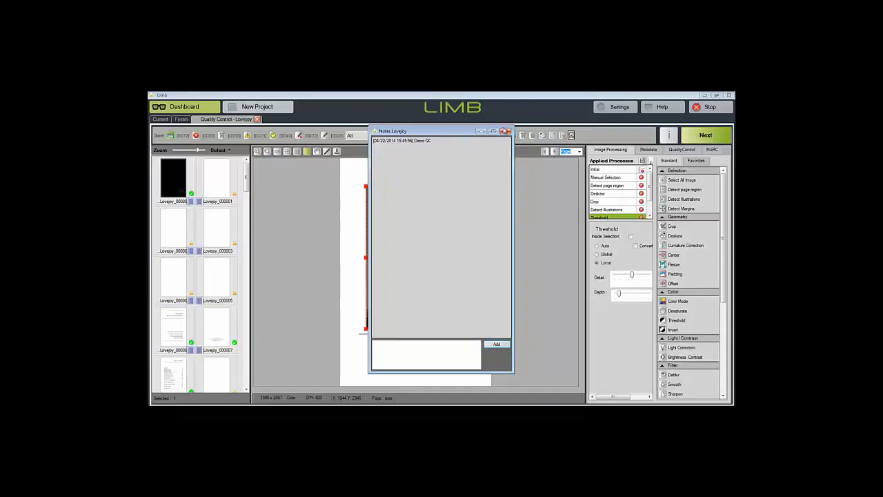
{"action": "left_click", "coordinate": [505, 131]}
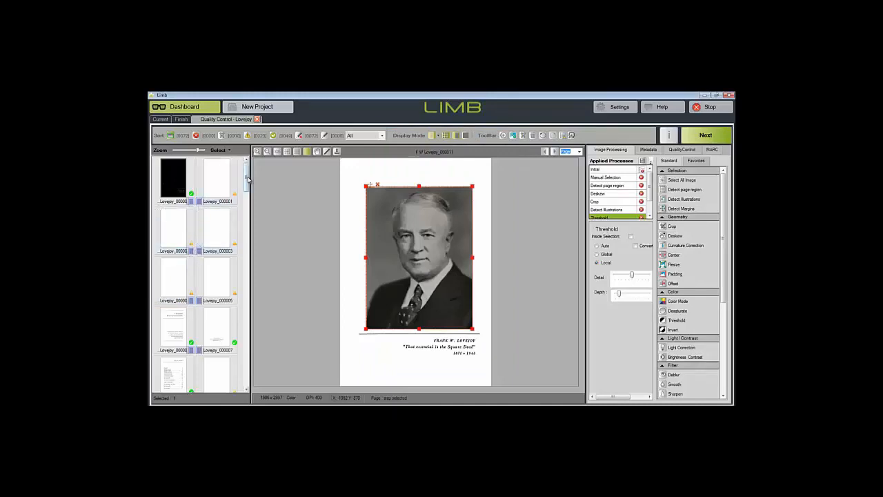
Step: Overlay the grid on the portrait page preview and hide it again
{"action": "left_click_drag", "start_coordinate": [246, 182], "coordinate": [246, 200]}
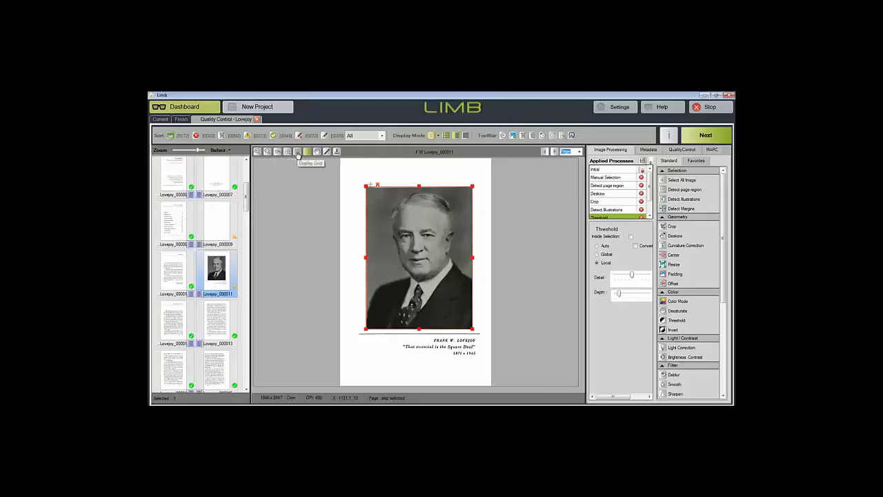
{"action": "left_click", "coordinate": [297, 151]}
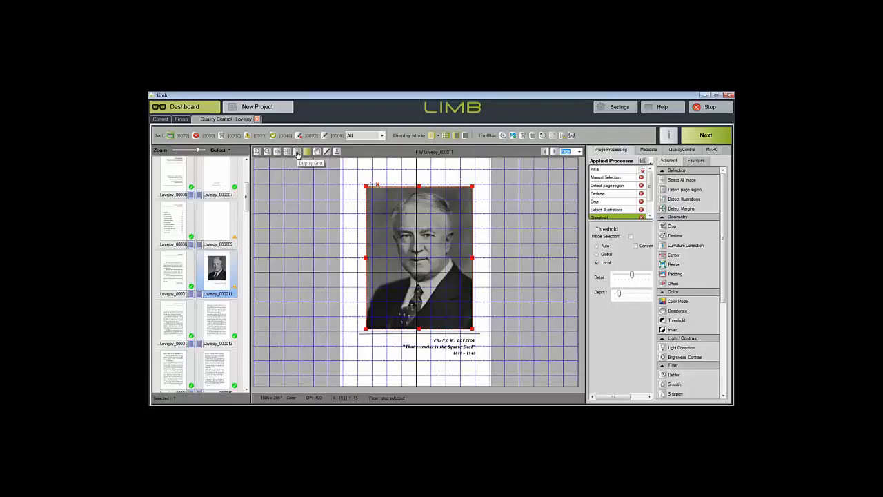
{"action": "left_click", "coordinate": [297, 152]}
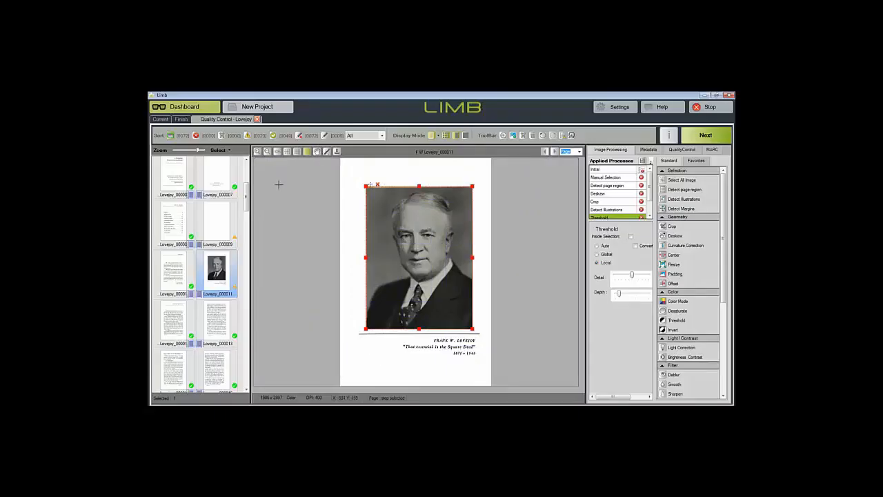
Step: Preview page F W Lovejoy_000015 at the Detect page region step and display it in 3 viewers
{"action": "left_click_drag", "start_coordinate": [247, 195], "coordinate": [246, 209]}
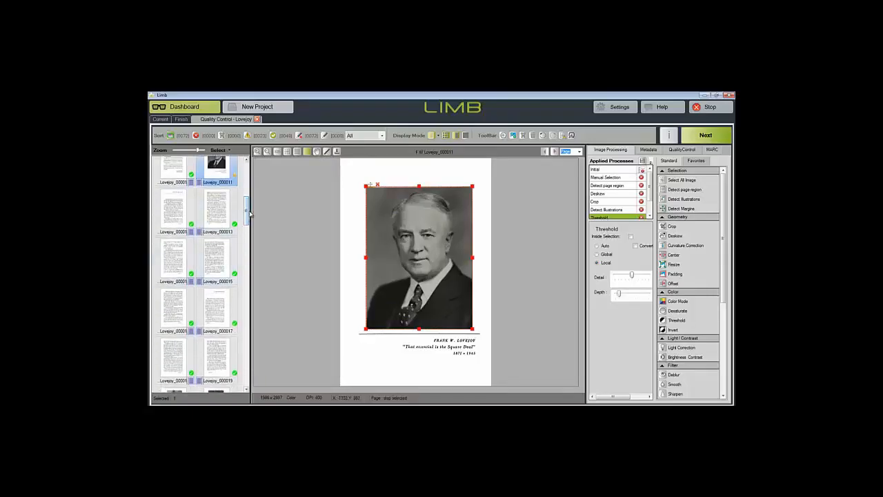
{"action": "left_click_drag", "start_coordinate": [247, 216], "coordinate": [246, 219]}
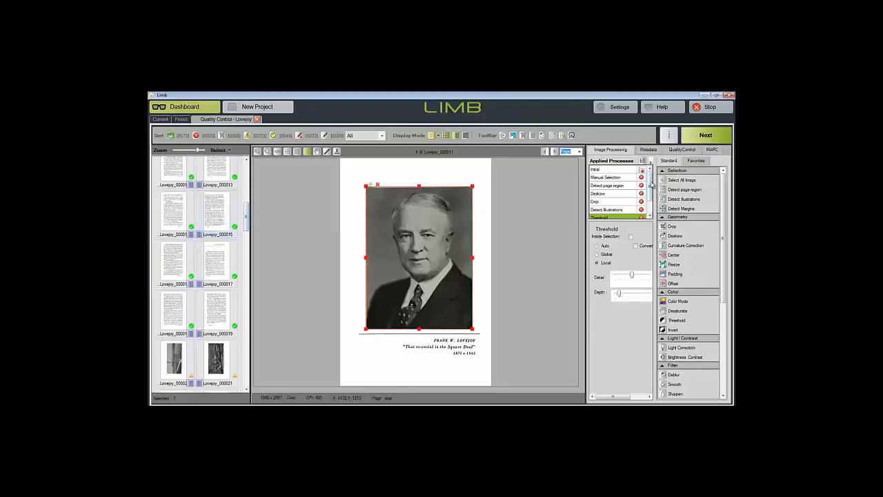
{"action": "mouse_move", "coordinate": [651, 182]}
{"action": "left_mouse_down"}
{"action": "mouse_move", "coordinate": [650, 189]}
{"action": "mouse_move", "coordinate": [651, 182]}
{"action": "left_mouse_up"}
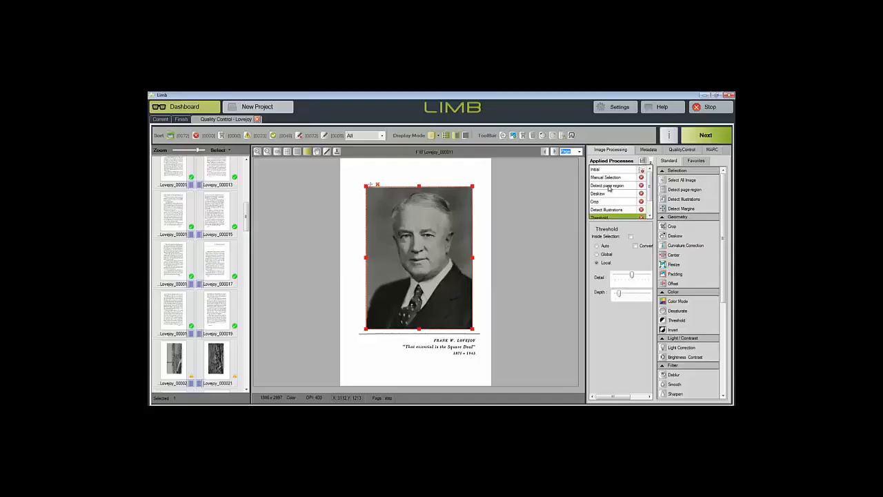
{"action": "left_click", "coordinate": [608, 186]}
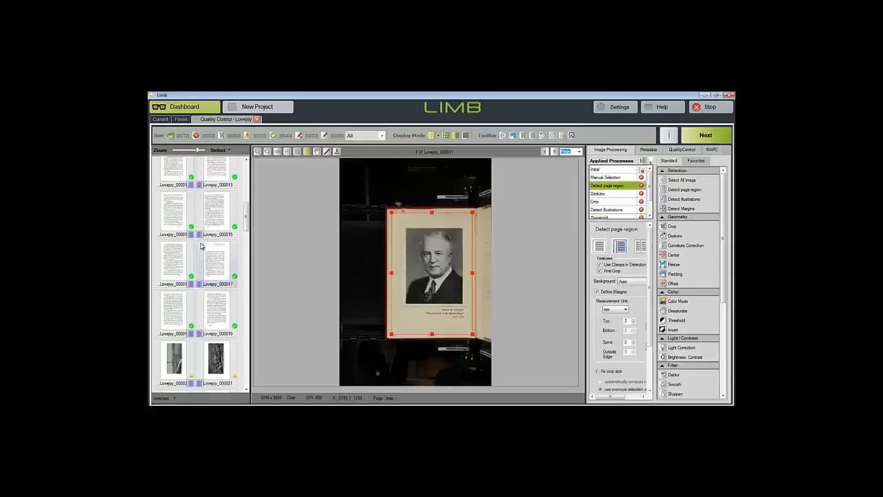
{"action": "left_click", "coordinate": [221, 212]}
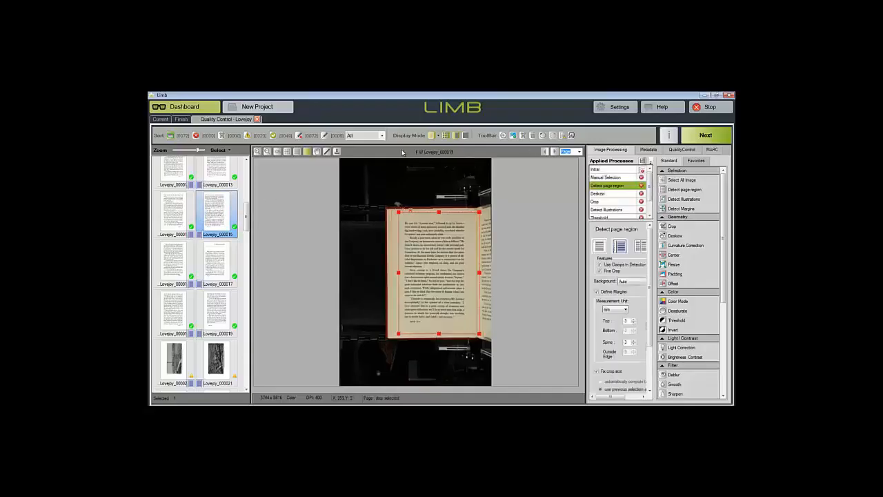
{"action": "left_click", "coordinate": [438, 136]}
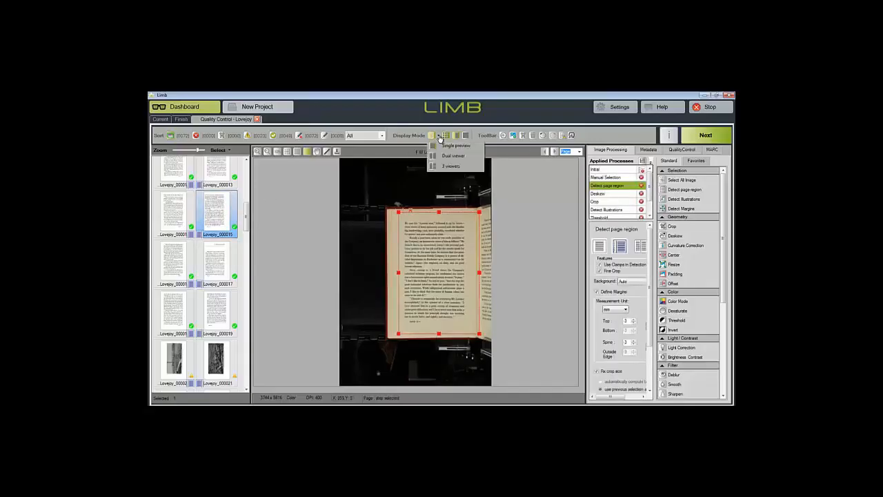
{"action": "left_click", "coordinate": [434, 166]}
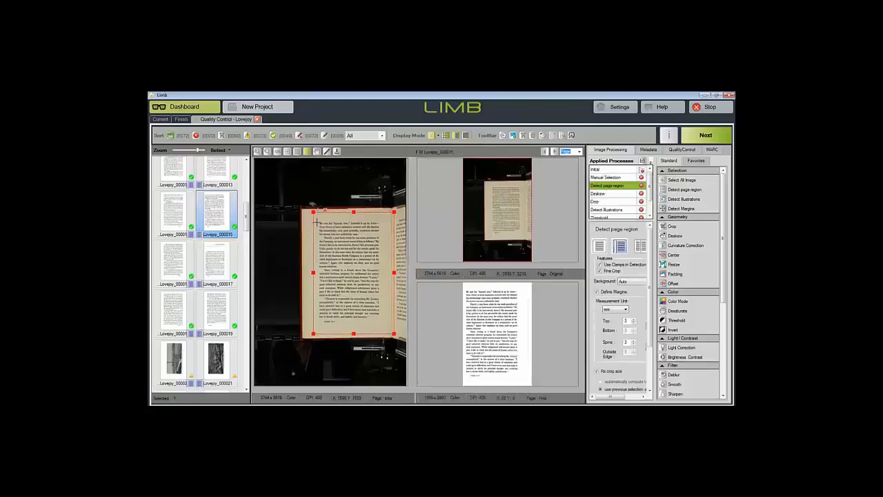
Step: Move the page region frame toward the outer edge: X 1337, Y 1365 on page 000015 and X 1229, Y 1329 on page 000017
{"action": "left_click_drag", "start_coordinate": [319, 209], "coordinate": [313, 209]}
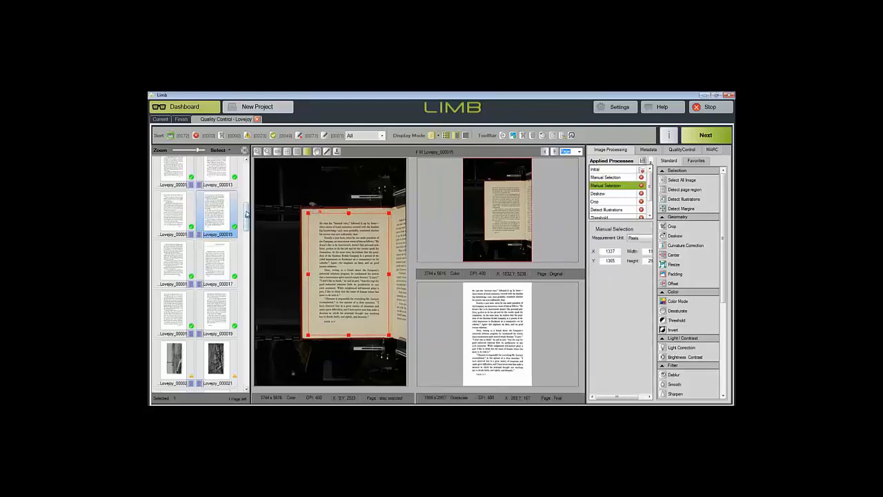
{"action": "scroll", "coordinate": [245, 225], "scroll_direction": "down", "scroll_amount": 2}
{"action": "scroll", "coordinate": [244, 224], "scroll_direction": "up", "scroll_amount": 1}
{"action": "left_click", "coordinate": [217, 180]}
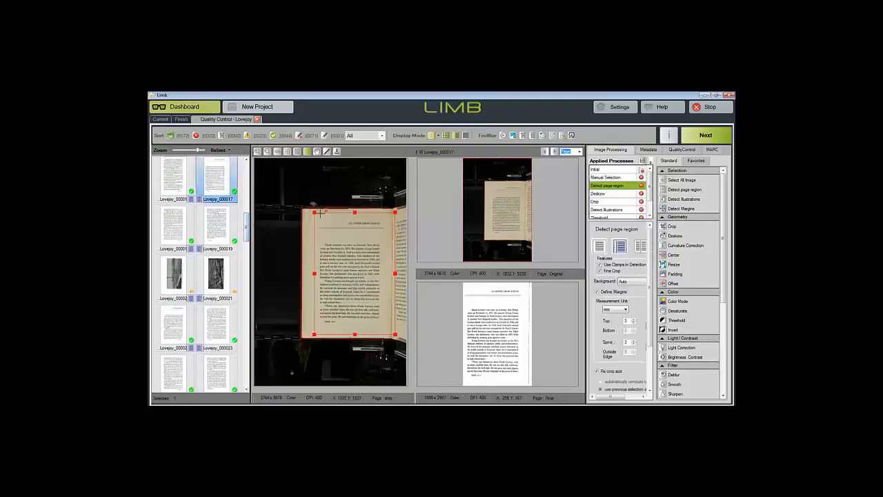
{"action": "left_click_drag", "start_coordinate": [318, 211], "coordinate": [309, 209]}
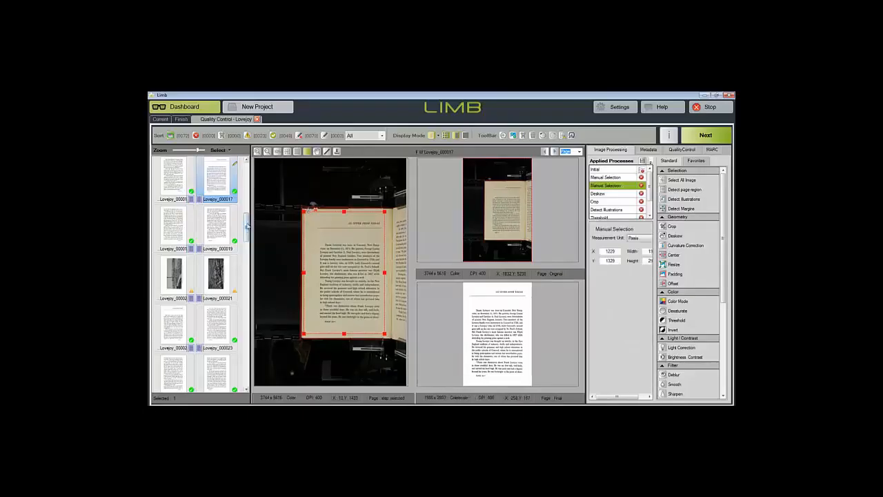
Step: Select pages 000035 and 000039, move the page region frame to X 1337, Y 1320 and apply it to the selection
{"action": "left_click_drag", "start_coordinate": [246, 227], "coordinate": [229, 279]}
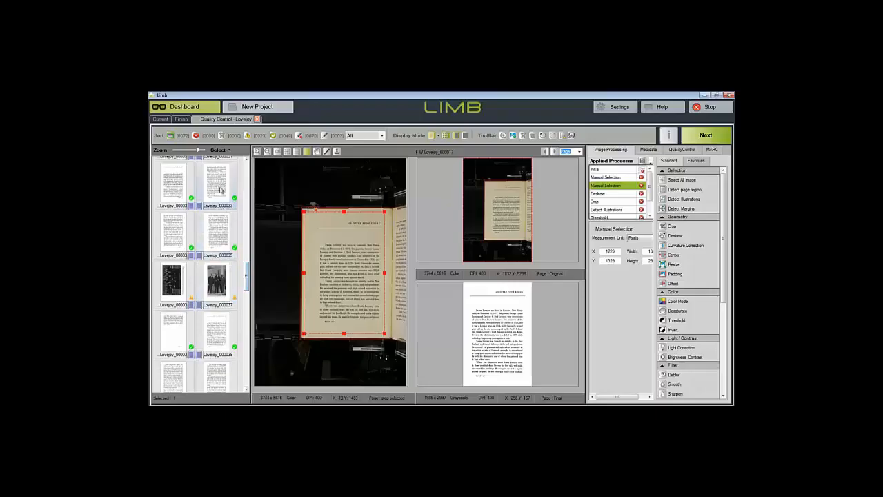
{"action": "left_click", "coordinate": [212, 231]}
{"action": "left_click_drag", "start_coordinate": [249, 269], "coordinate": [247, 282]}
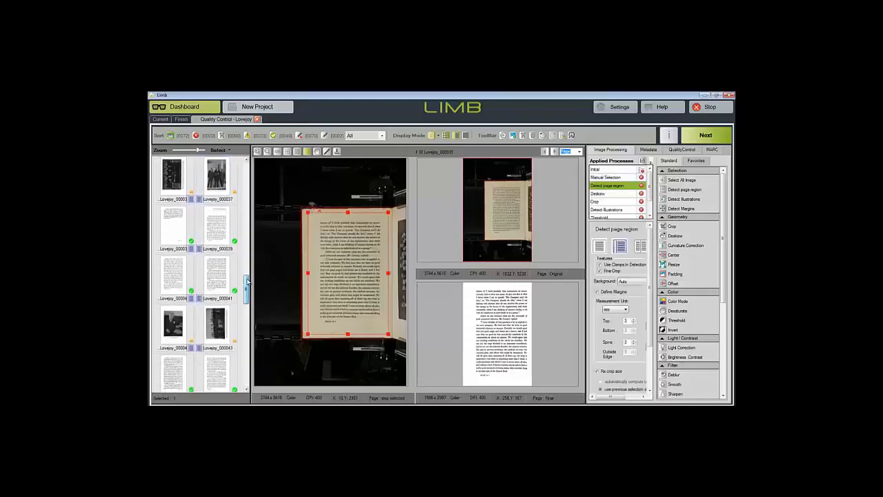
{"action": "left_click", "coordinate": [226, 232]}
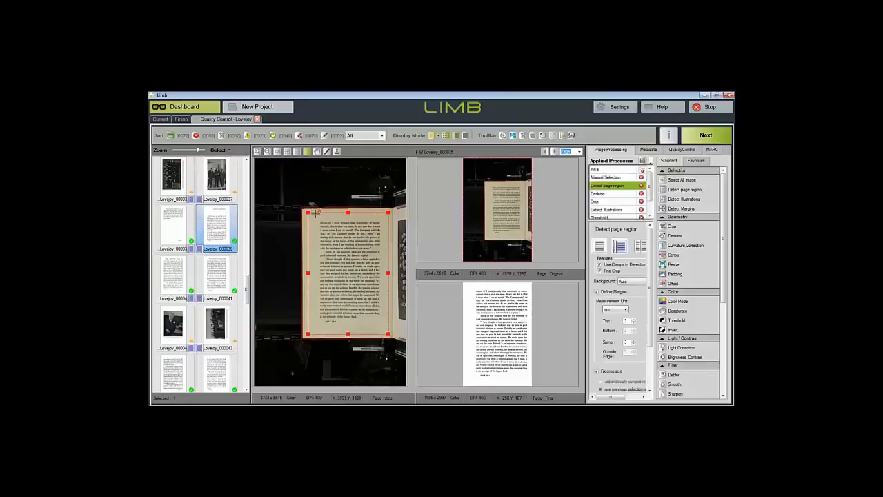
{"action": "left_click_drag", "start_coordinate": [312, 211], "coordinate": [313, 210]}
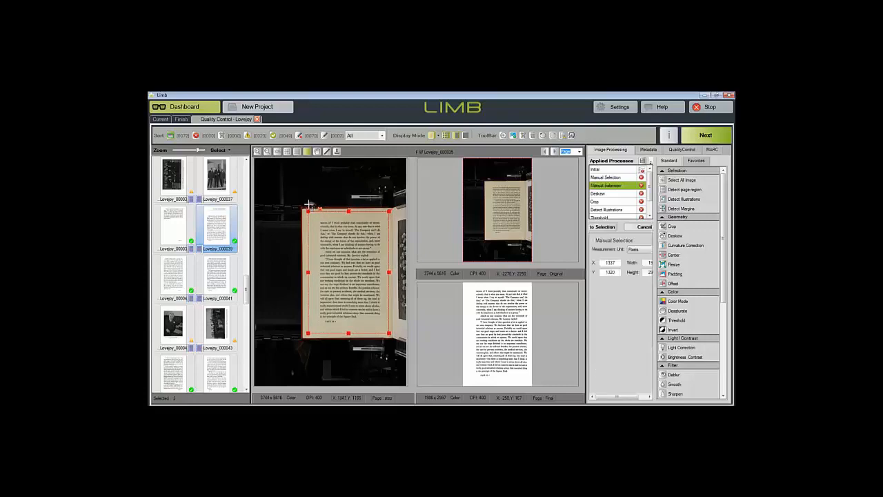
{"action": "left_click", "coordinate": [601, 231]}
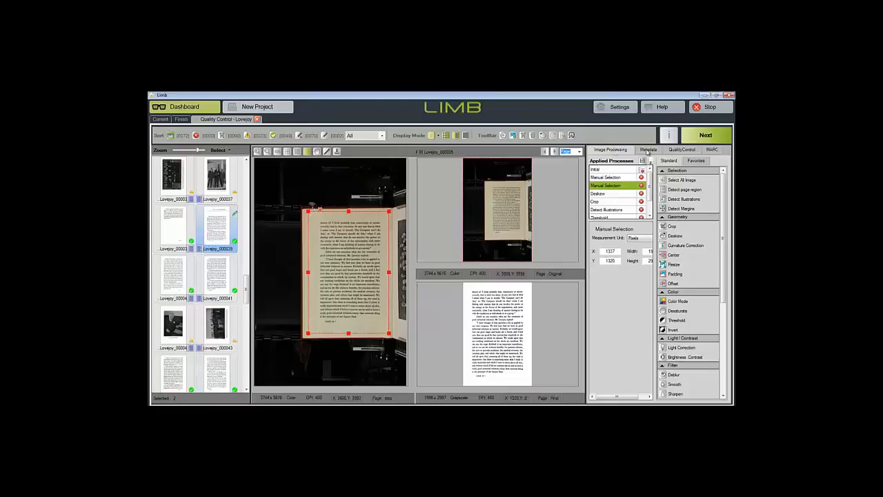
Step: Examine the selected pages' EXIF and IPTC metadata, the quality control defect categories and the MARC fields
{"action": "left_click", "coordinate": [648, 151]}
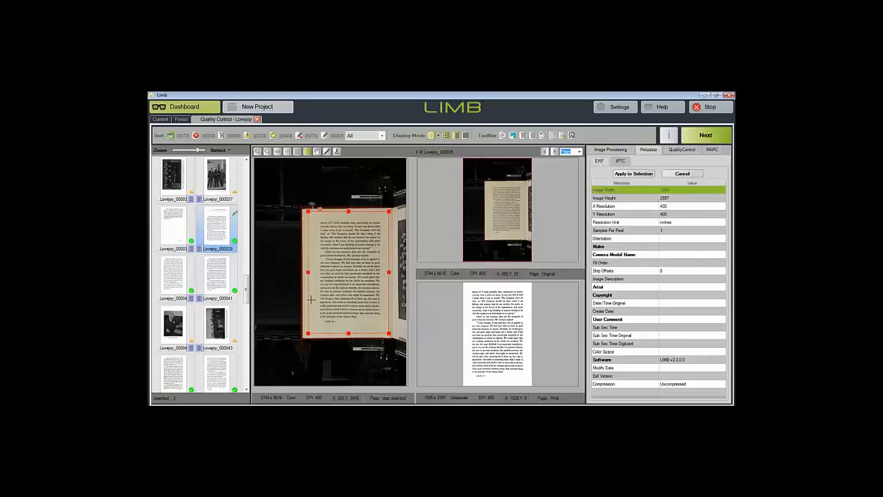
{"action": "left_click", "coordinate": [620, 161]}
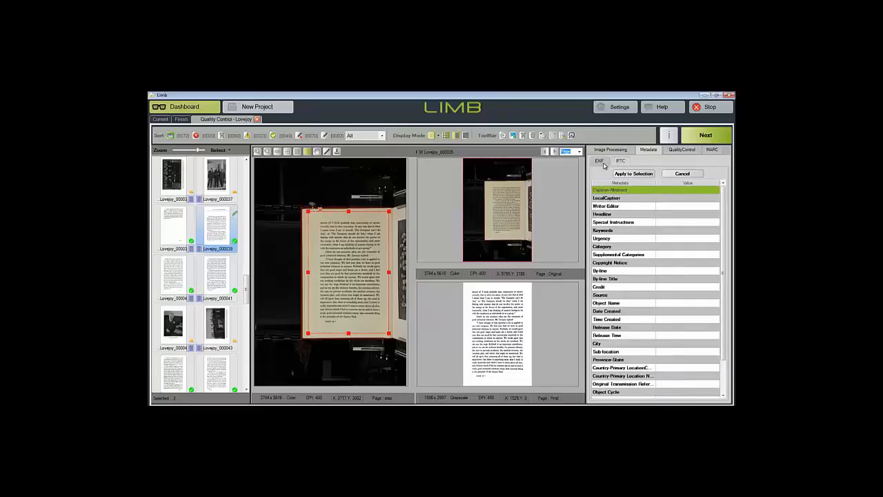
{"action": "left_click", "coordinate": [599, 161]}
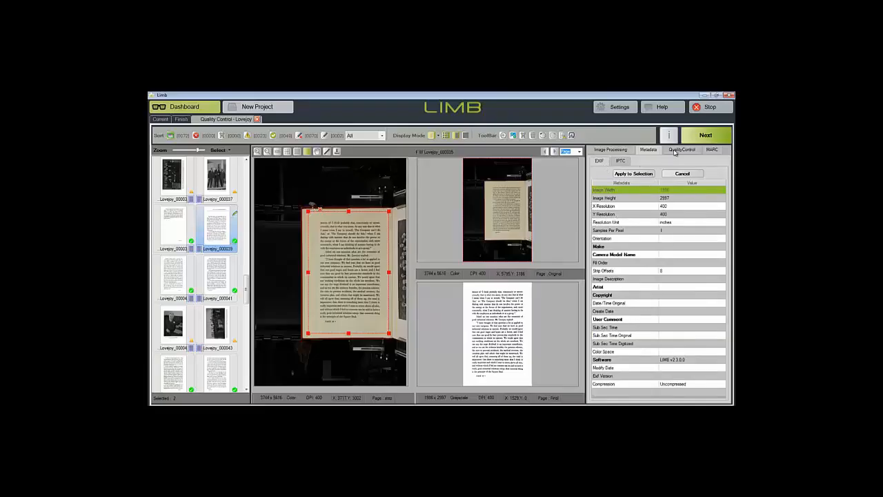
{"action": "left_click", "coordinate": [675, 151]}
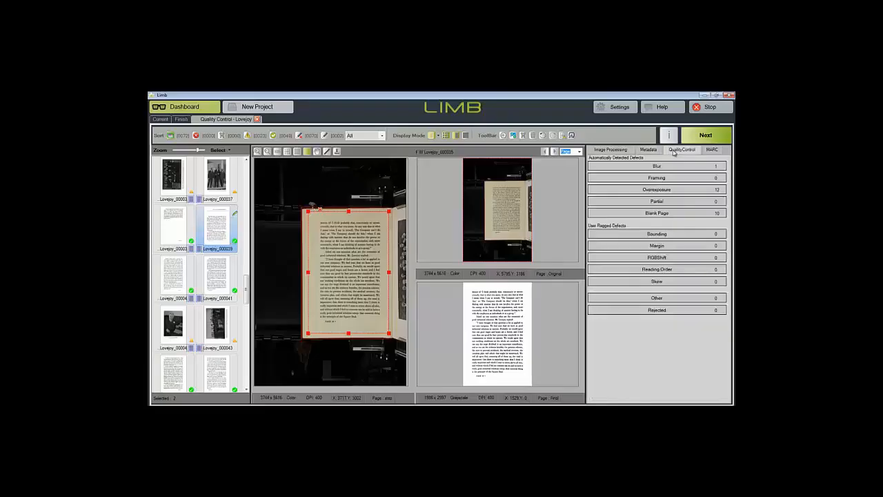
{"action": "left_click", "coordinate": [711, 151]}
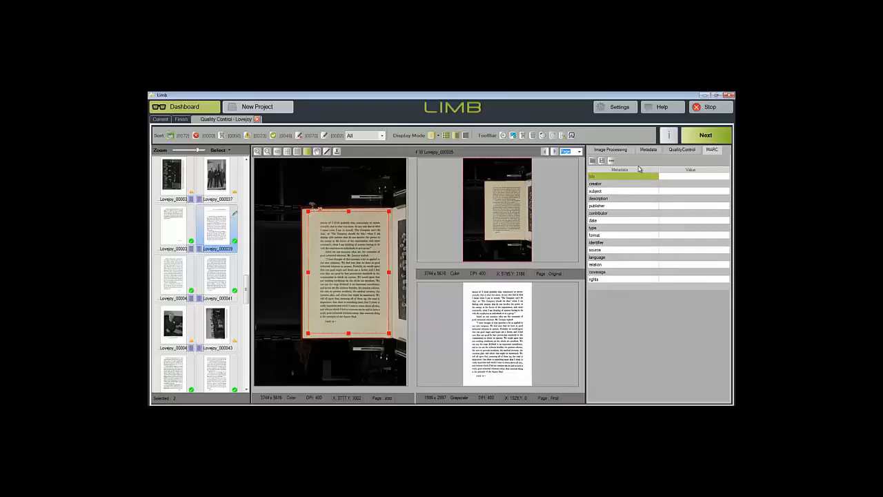
Step: View the list of keyboard shortcuts, close it and return to the image processing steps
{"action": "left_click", "coordinate": [668, 137]}
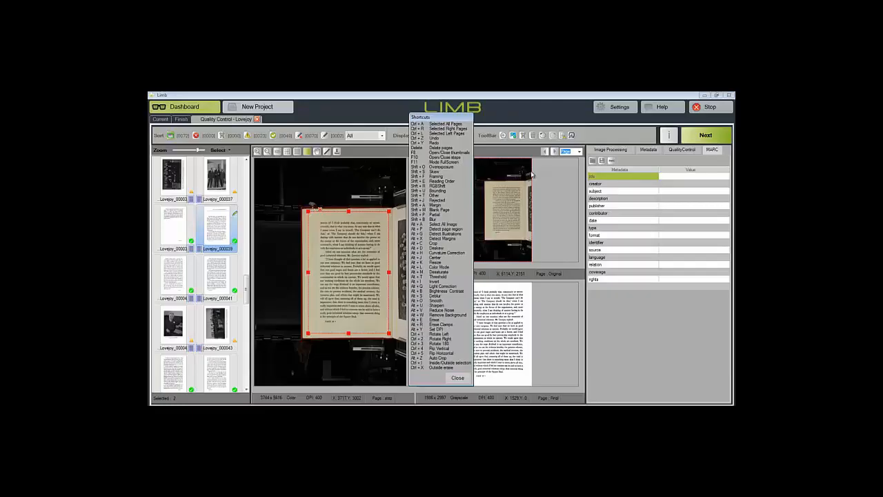
{"action": "left_click", "coordinate": [457, 379]}
{"action": "left_click", "coordinate": [616, 148]}
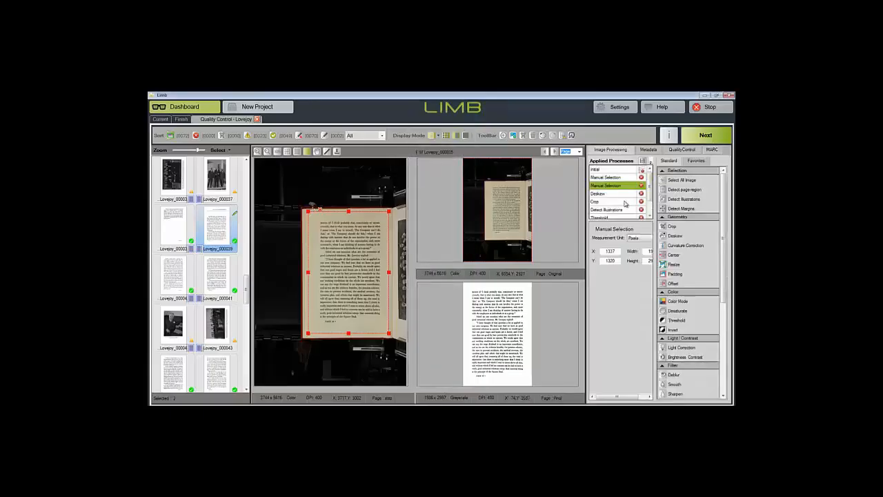
Step: Draw three rectangular selections over the processed page's text and erase everything outside them
{"action": "left_click", "coordinate": [602, 209]}
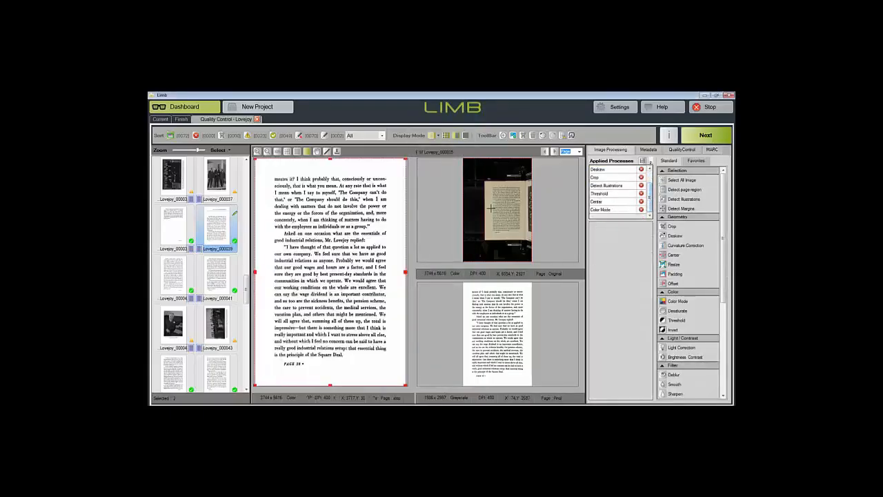
{"action": "left_click_drag", "start_coordinate": [269, 169], "coordinate": [363, 285]}
{"action": "left_click_drag", "start_coordinate": [316, 314], "coordinate": [371, 346]}
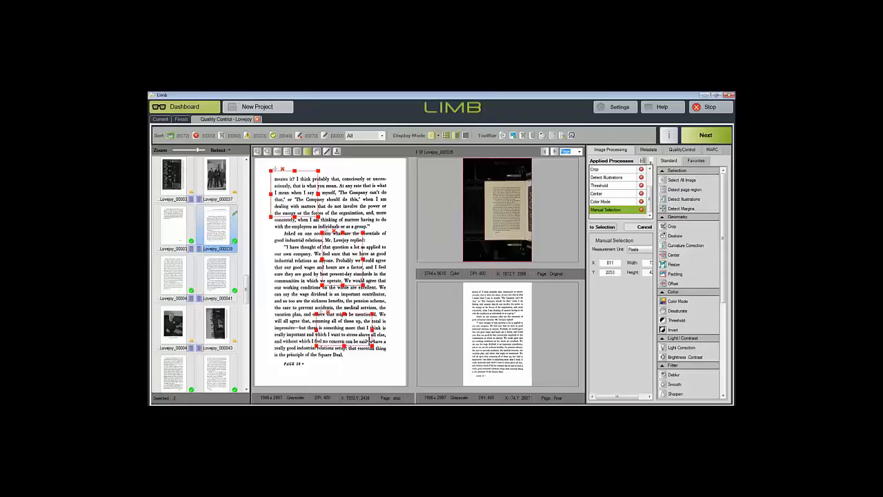
{"action": "key", "text": "Delete"}
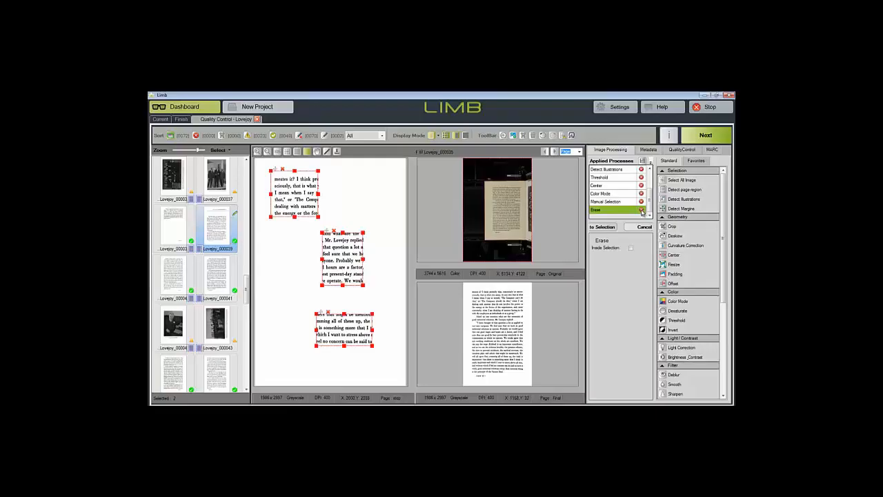
Step: Discard the erase and manual selection changes on the selected pages and validate quality control to proceed to sampling
{"action": "left_click", "coordinate": [641, 210]}
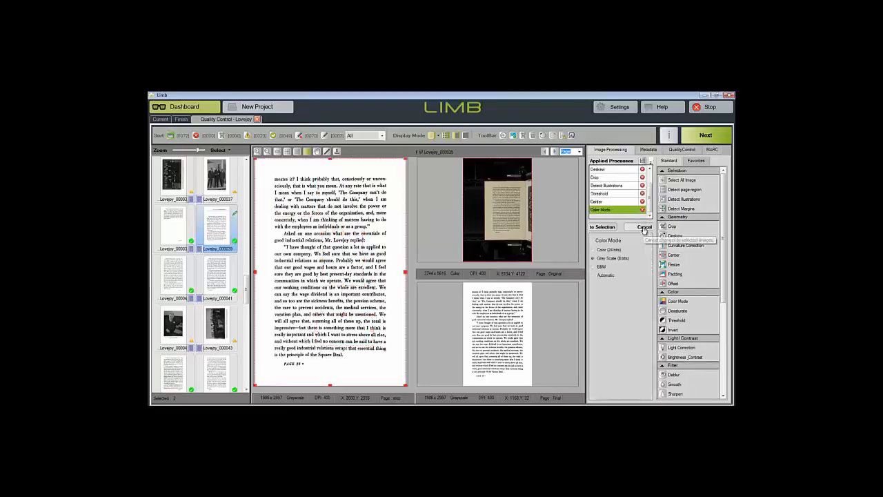
{"action": "left_click", "coordinate": [644, 228]}
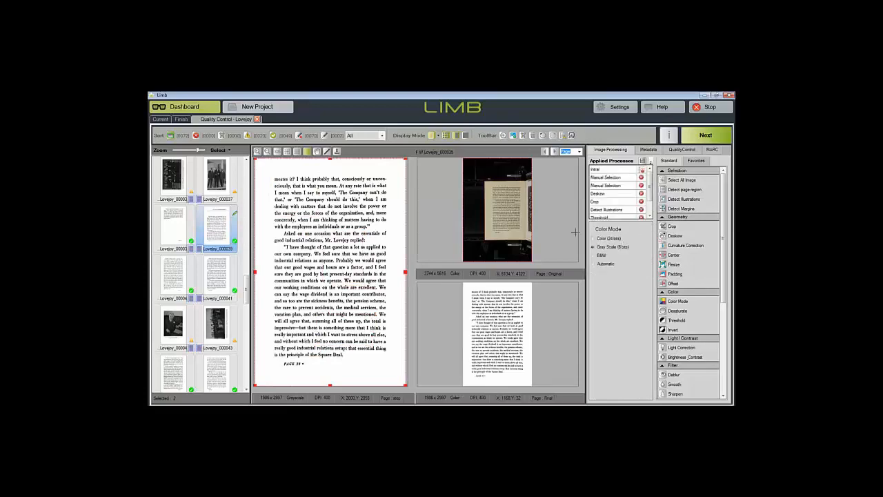
{"action": "left_click", "coordinate": [703, 136]}
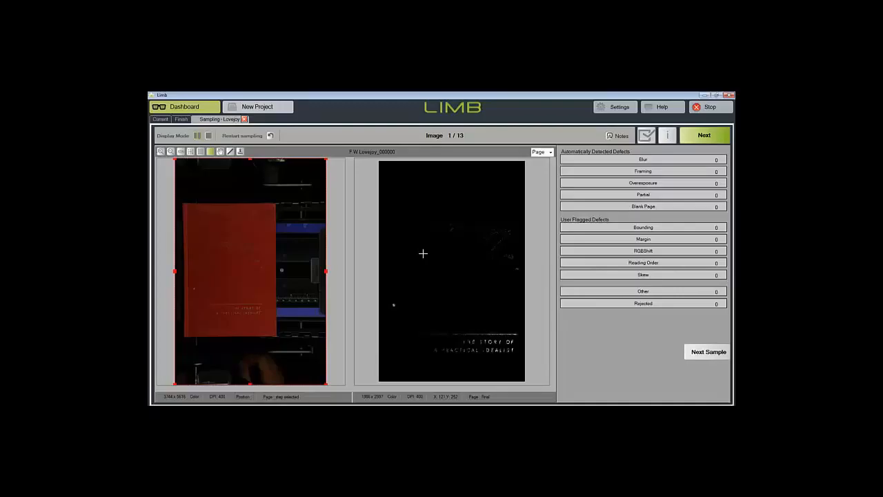
Step: Review the sampled pages one by one up to image 8 of 13, comparing each original with its processed version
{"action": "left_click", "coordinate": [704, 356]}
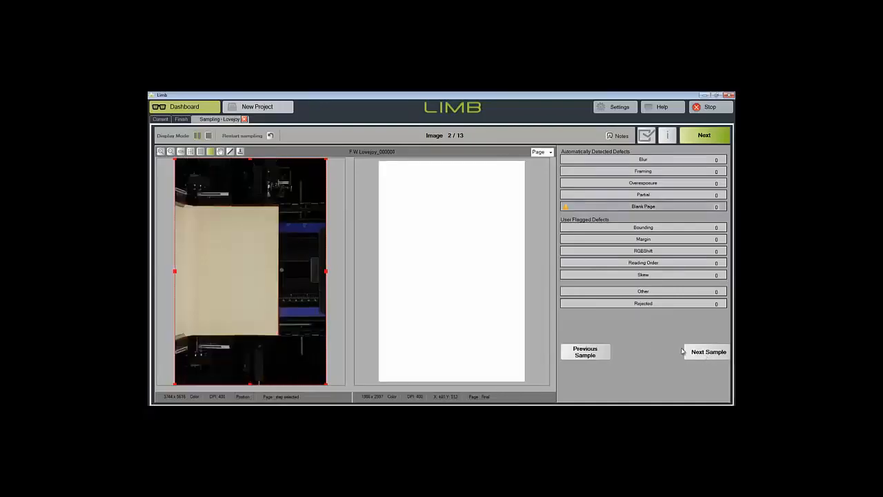
{"action": "left_click", "coordinate": [587, 355]}
{"action": "left_click", "coordinate": [704, 355]}
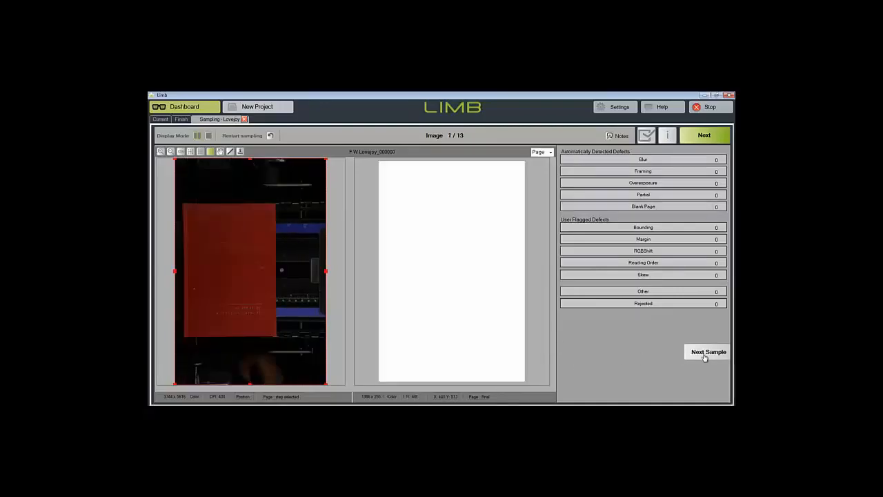
{"action": "left_click", "coordinate": [704, 355]}
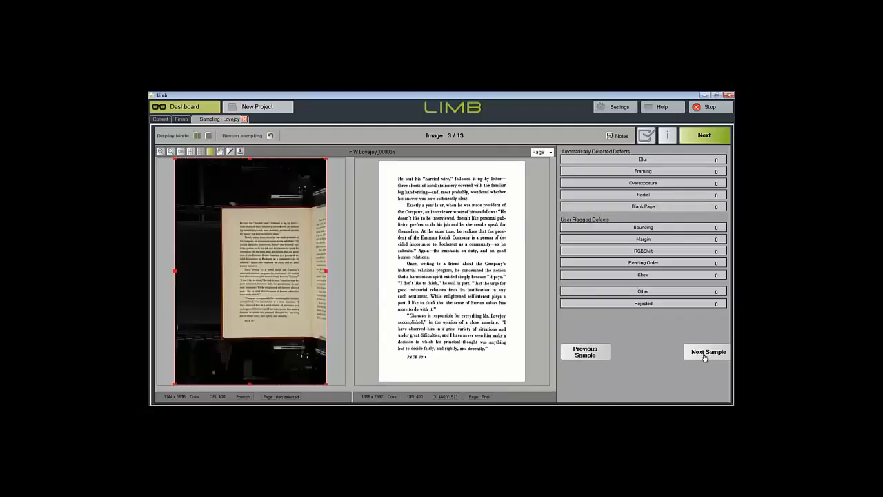
{"action": "left_click", "coordinate": [704, 356]}
{"action": "left_click", "coordinate": [704, 356]}
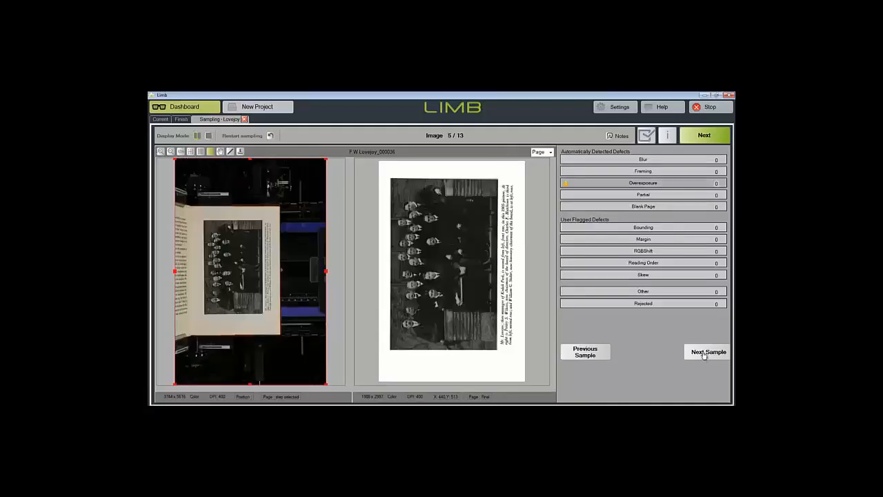
{"action": "left_click", "coordinate": [703, 355]}
{"action": "left_click", "coordinate": [692, 355]}
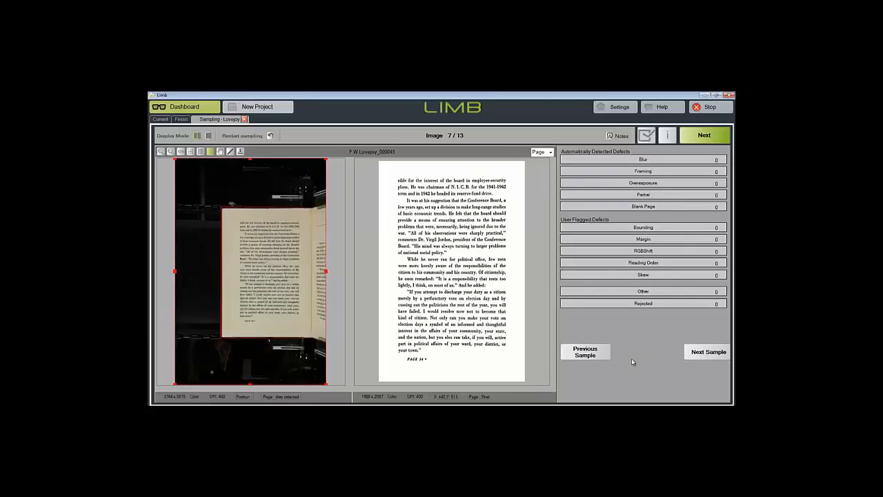
{"action": "left_click", "coordinate": [695, 355]}
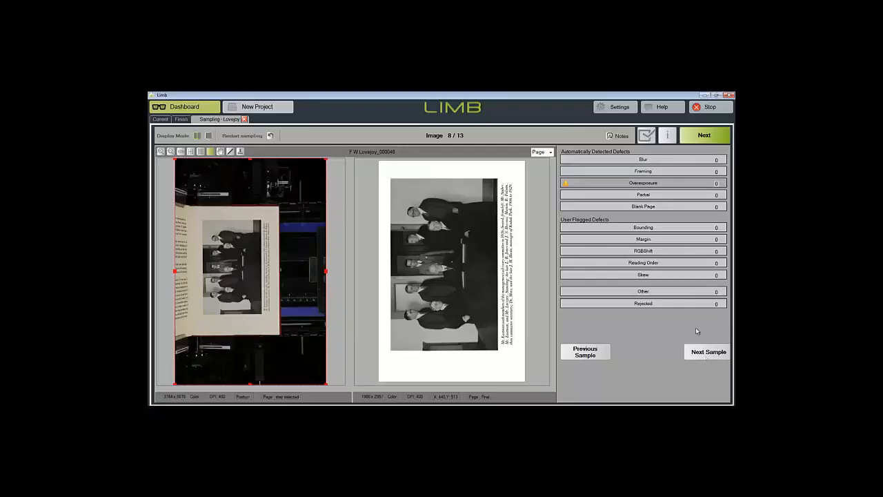
Step: Return to quality control and remove the Color Mode, Center, Threshold and Detect Illustrations processes from the front cover, page 000000
{"action": "left_click", "coordinate": [645, 135]}
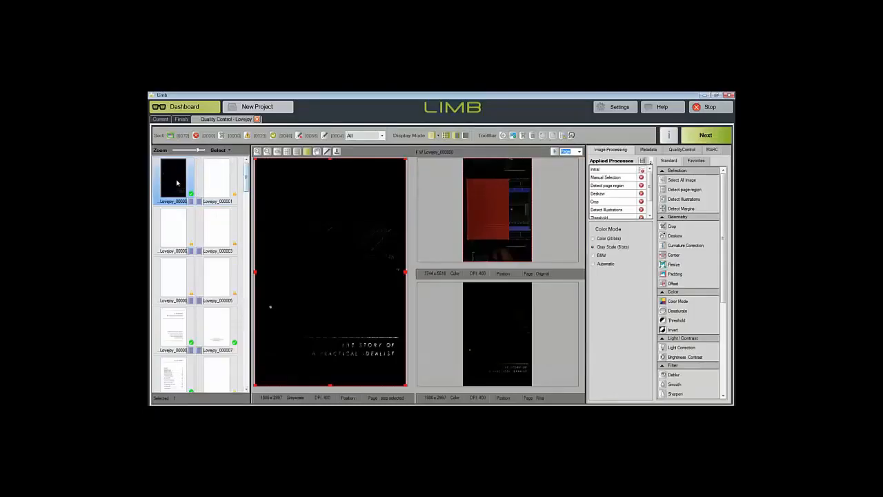
{"action": "left_click_drag", "start_coordinate": [649, 186], "coordinate": [649, 202]}
{"action": "left_click", "coordinate": [642, 211]}
{"action": "left_click", "coordinate": [642, 210]}
{"action": "left_click", "coordinate": [648, 218]}
{"action": "left_click", "coordinate": [648, 209]}
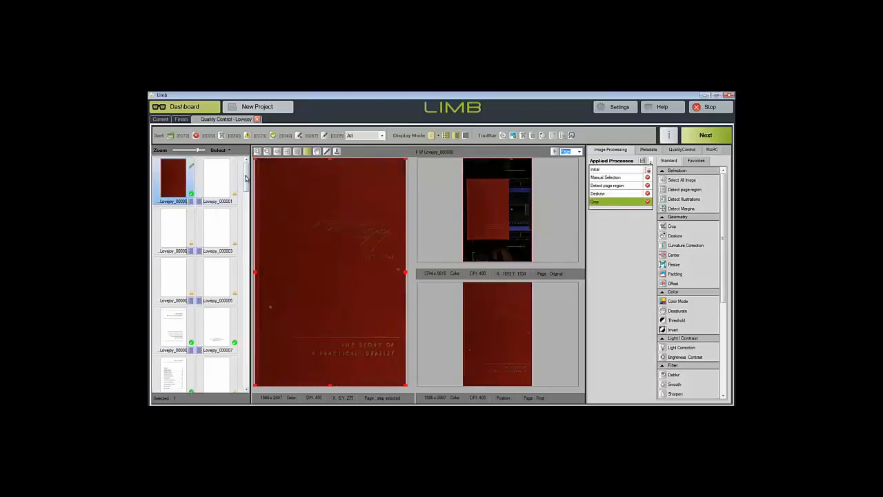
Step: Remove every process after Crop from the back cover, page 000071, and validate quality control
{"action": "scroll", "coordinate": [246, 183], "scroll_direction": "down", "scroll_amount": 1}
{"action": "left_click_drag", "start_coordinate": [246, 183], "coordinate": [218, 370]}
{"action": "left_click", "coordinate": [217, 369]}
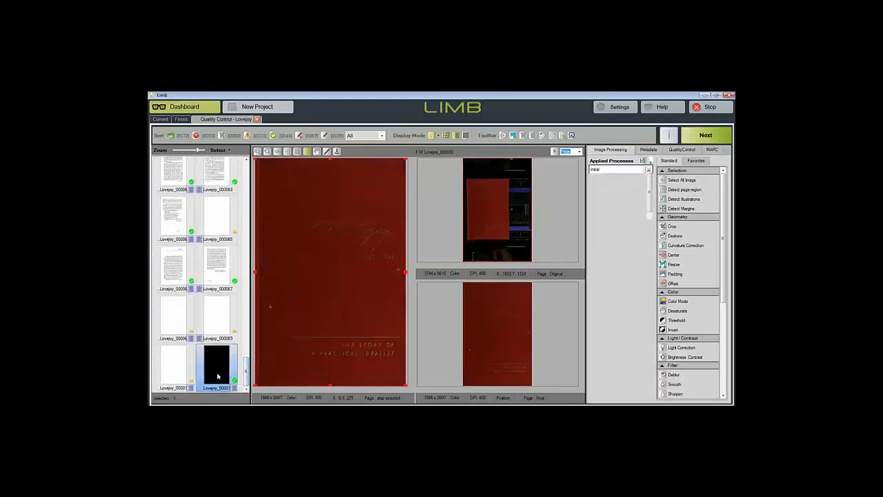
{"action": "scroll", "coordinate": [648, 197], "scroll_direction": "down", "scroll_amount": 2}
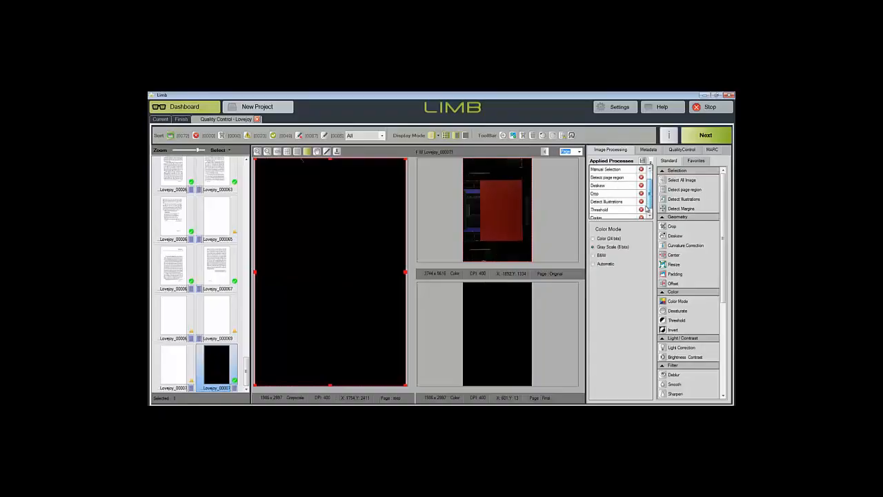
{"action": "left_click", "coordinate": [638, 210]}
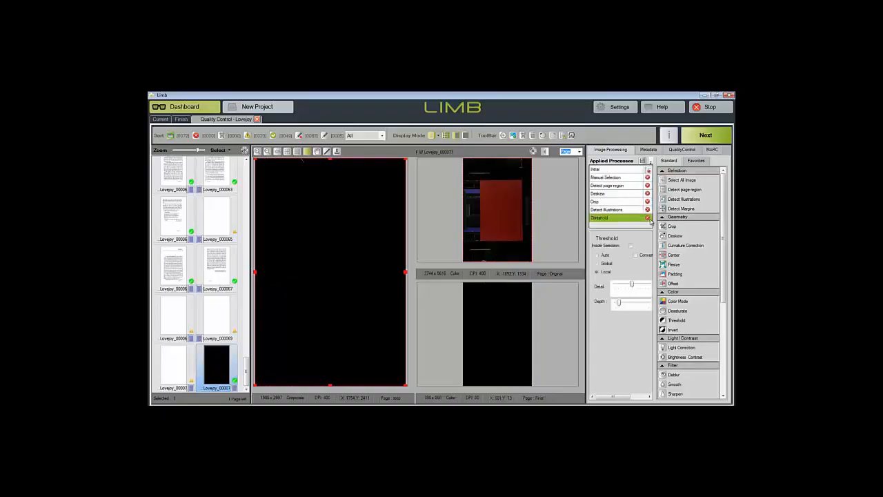
{"action": "left_click", "coordinate": [647, 219]}
{"action": "left_click", "coordinate": [648, 211]}
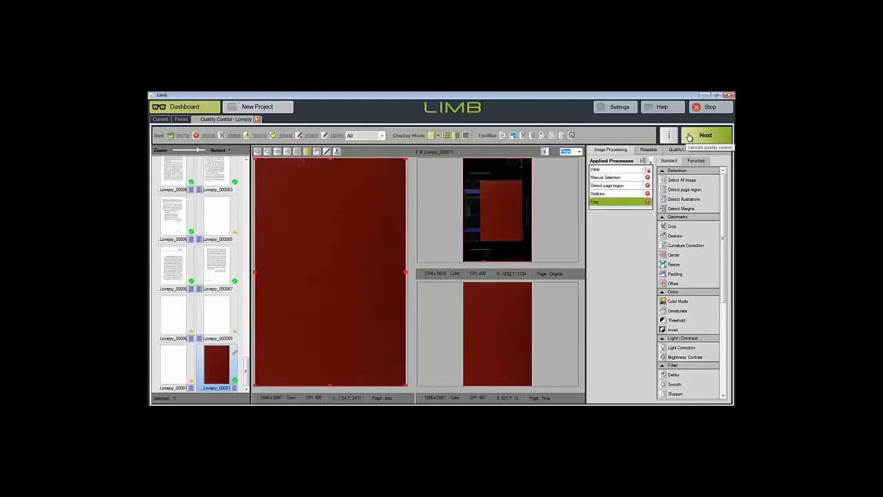
{"action": "left_click", "coordinate": [688, 138]}
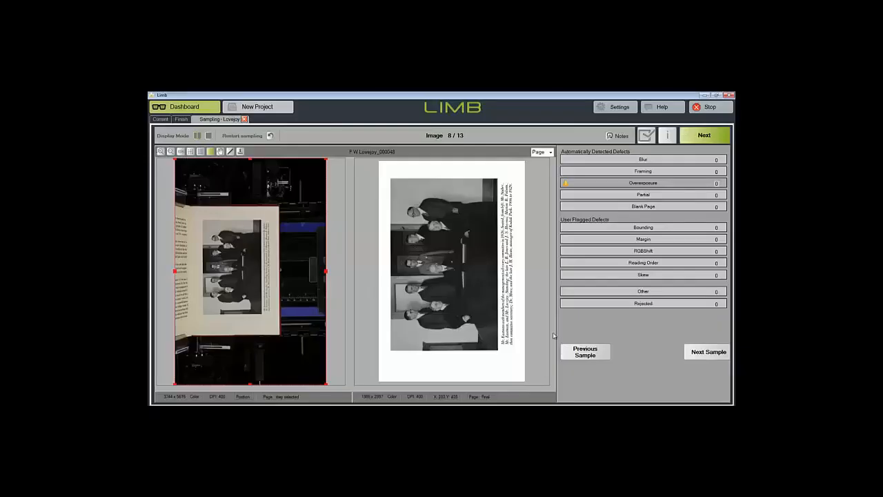
Step: Restart the sampling and go through all 13 sampled images until the sampling is complete
{"action": "left_click", "coordinate": [271, 136]}
{"action": "left_click", "coordinate": [707, 354]}
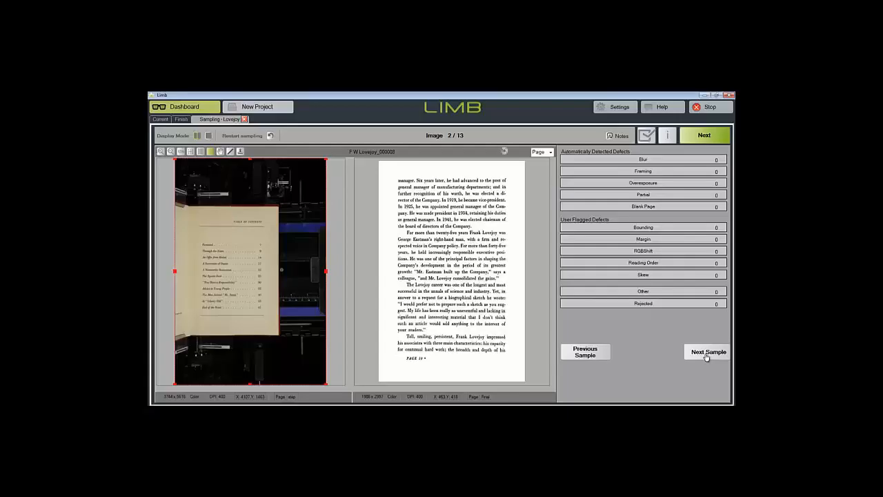
{"action": "left_click", "coordinate": [707, 354]}
{"action": "left_click", "coordinate": [707, 354]}
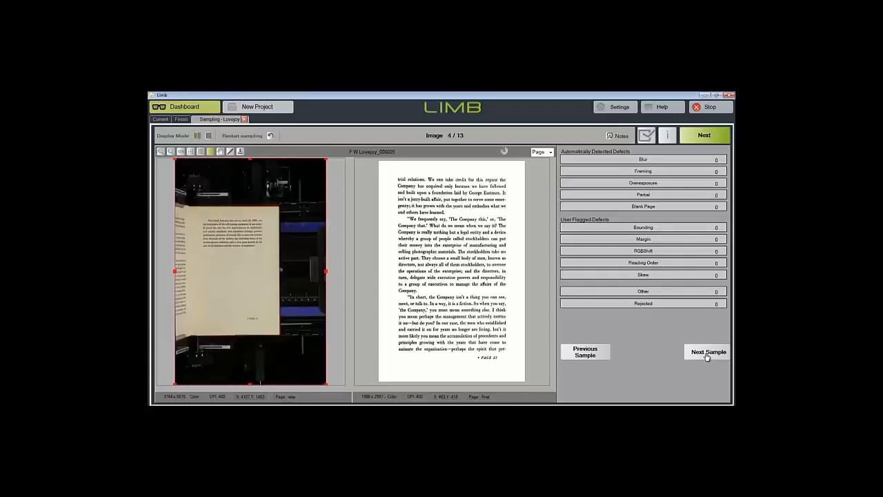
{"action": "left_click", "coordinate": [706, 353]}
{"action": "left_click", "coordinate": [707, 354]}
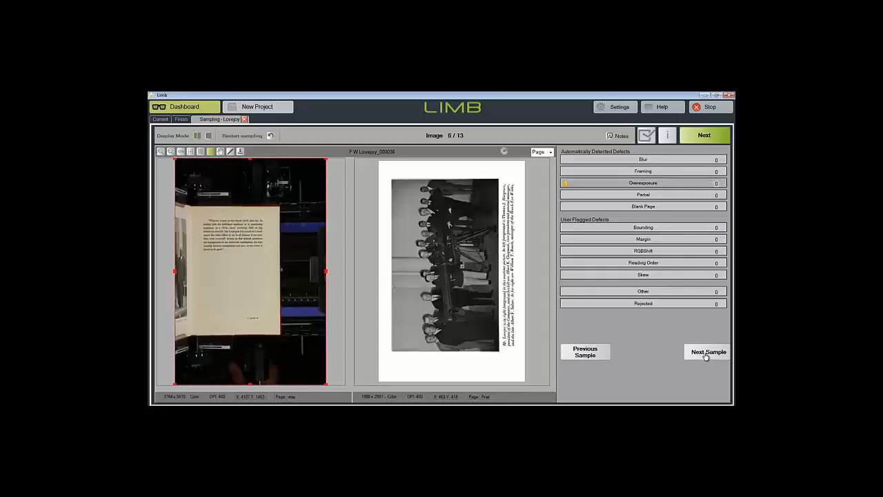
{"action": "left_click", "coordinate": [707, 354]}
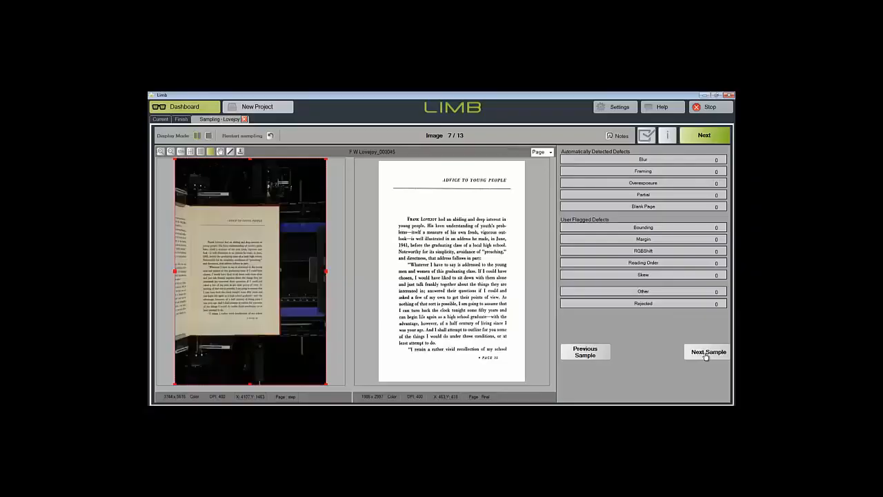
{"action": "left_click", "coordinate": [707, 354]}
{"action": "left_click", "coordinate": [707, 354]}
{"action": "left_click", "coordinate": [706, 354]}
{"action": "left_click", "coordinate": [706, 354]}
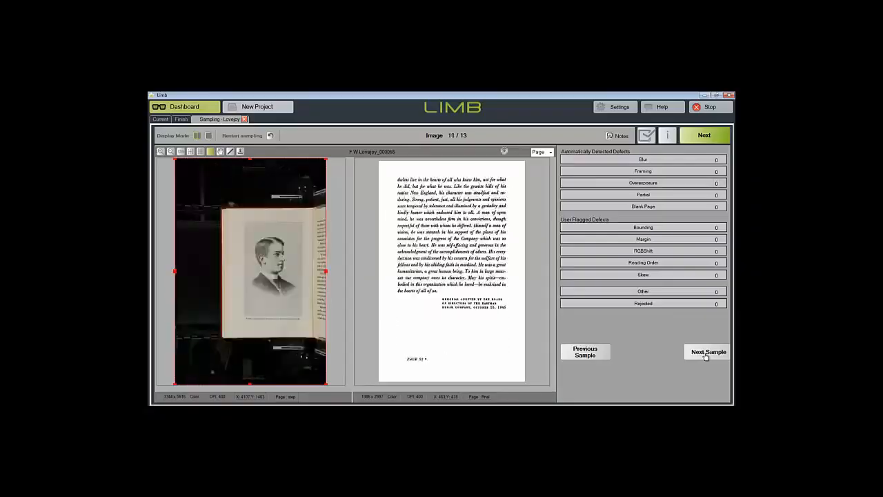
{"action": "left_click", "coordinate": [707, 354]}
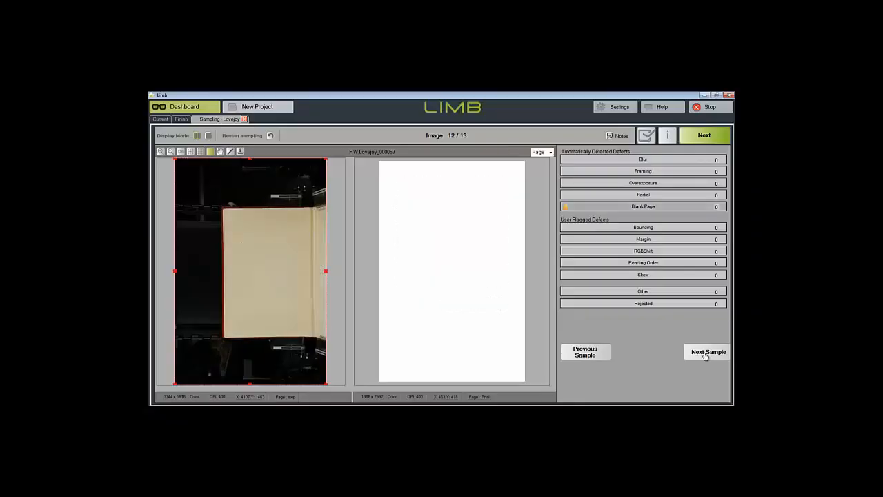
{"action": "left_click", "coordinate": [706, 354]}
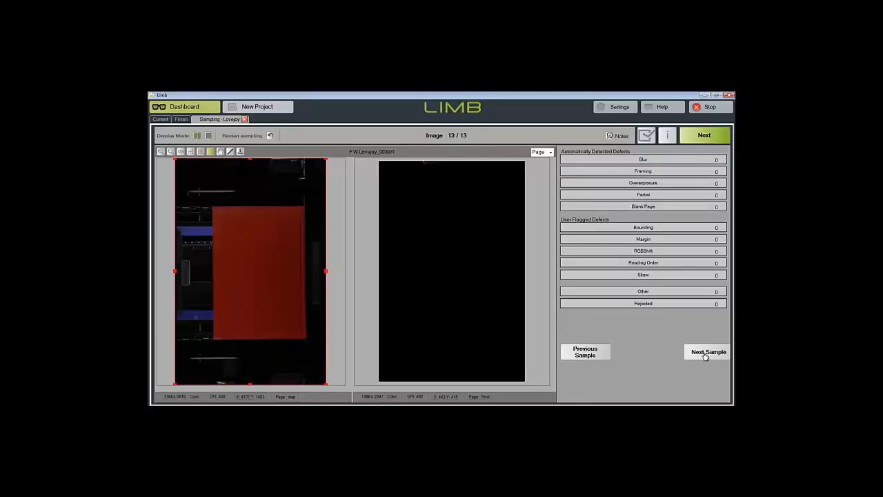
{"action": "left_click", "coordinate": [705, 354]}
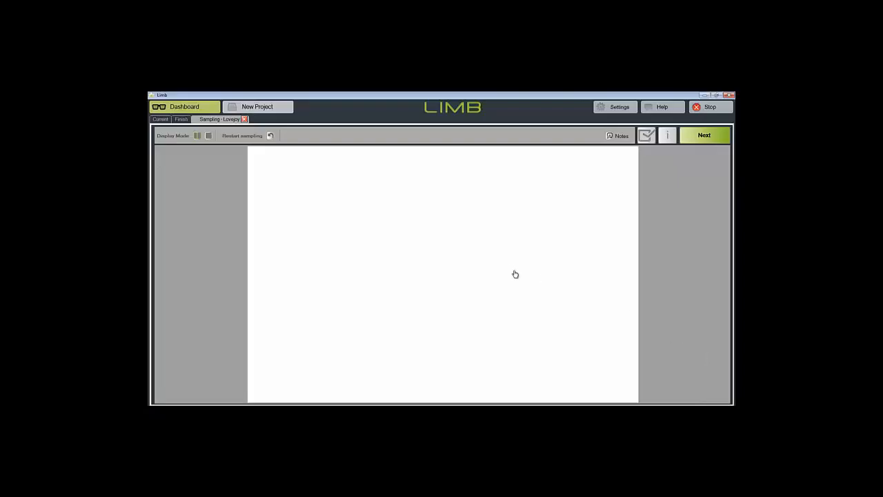